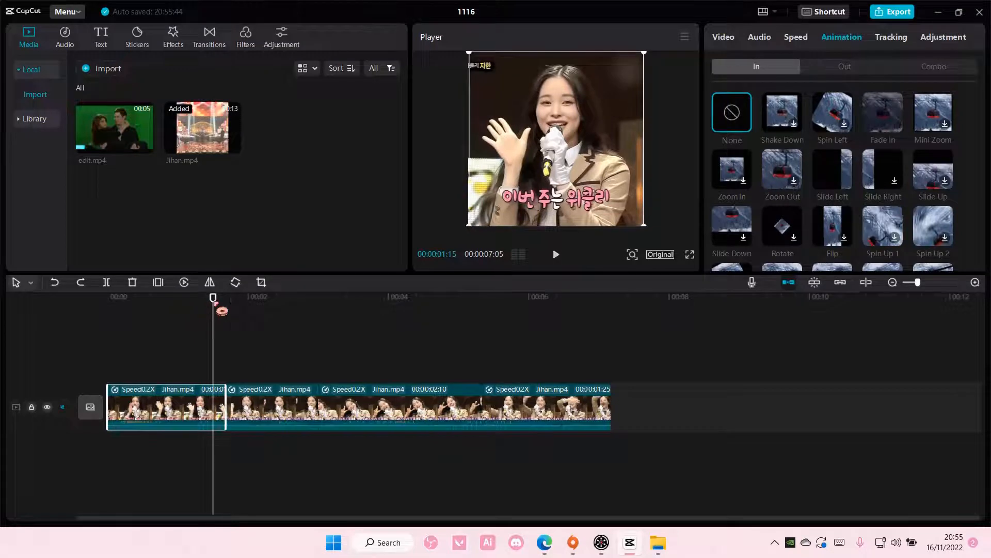
# Step: Scrub and play back the beginning of the first clip to review its slow motion
pyautogui.moveTo(214, 303); pyautogui.dragTo(71, 358)
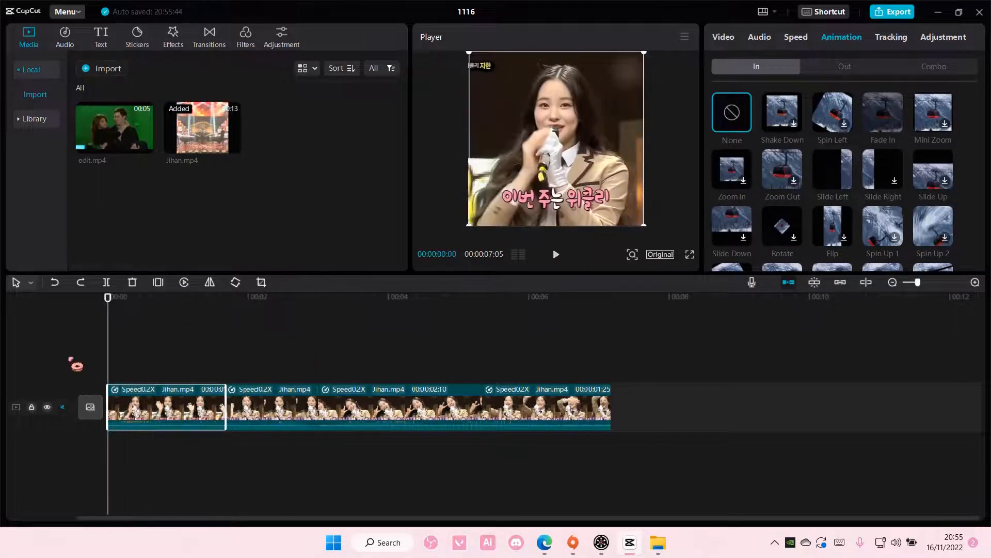
pyautogui.moveTo(126, 313); pyautogui.dragTo(129, 366)
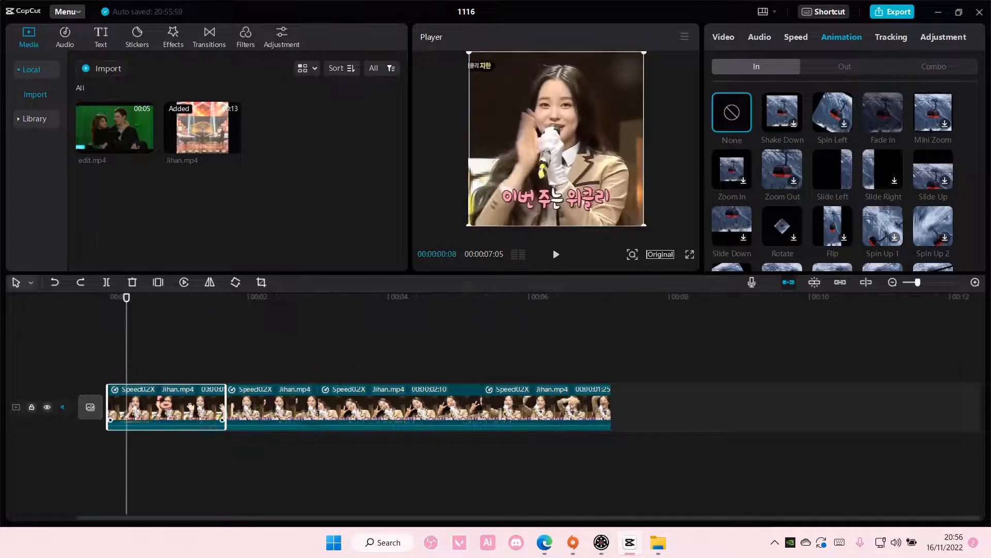
pyautogui.moveTo(134, 307); pyautogui.dragTo(142, 307)
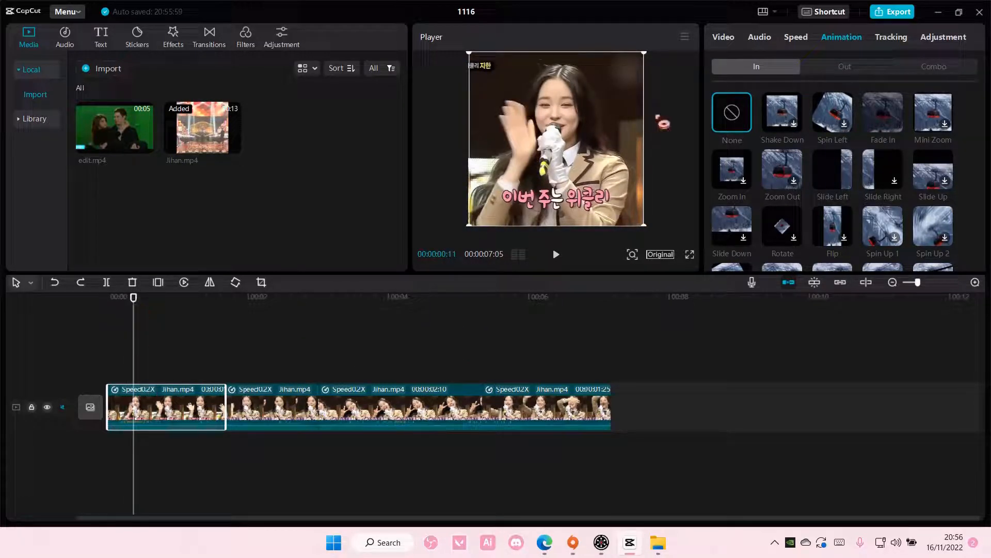
pyautogui.click(795, 39)
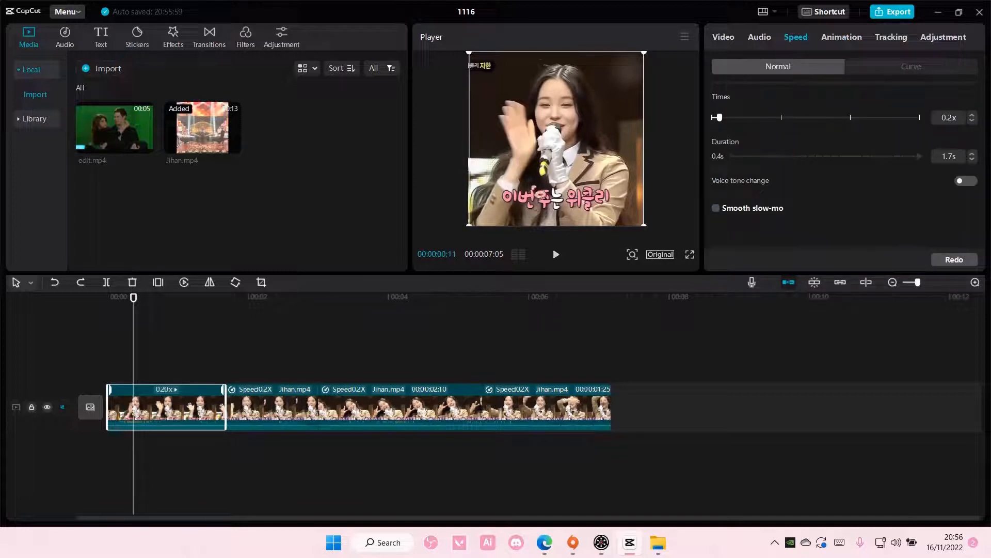
pyautogui.moveTo(139, 307); pyautogui.dragTo(108, 306)
pyautogui.click(556, 256)
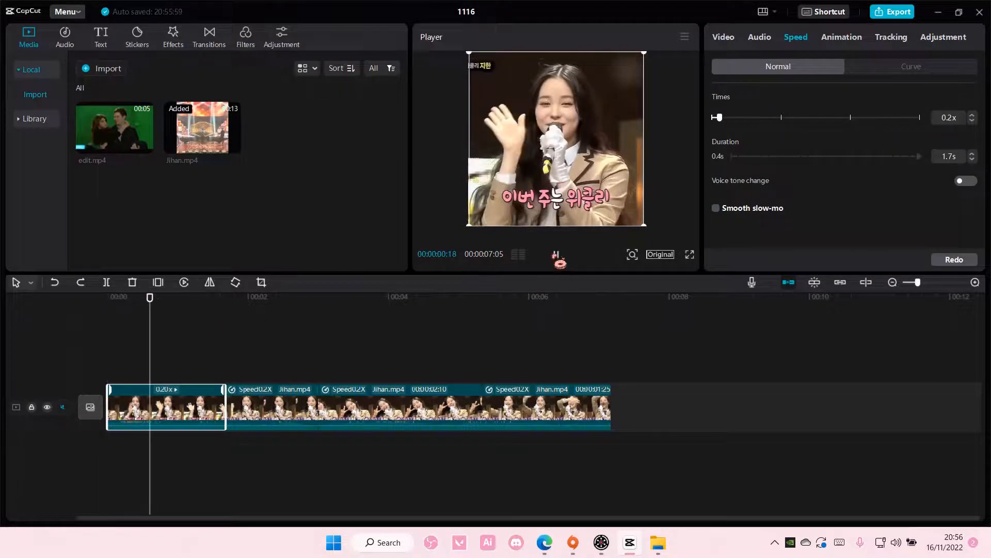
pyautogui.click(556, 255)
# Step: Enable smooth slow-mo on the first clip at 0.2x speed and set its method to Optical flow
pyautogui.moveTo(688, 413); pyautogui.dragTo(136, 357)
pyautogui.click(192, 350)
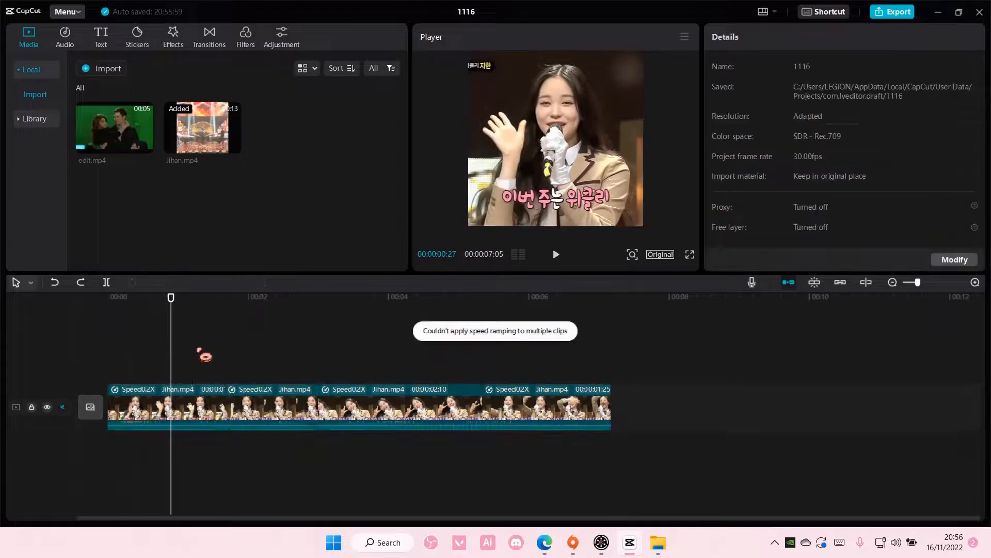
pyautogui.click(212, 410)
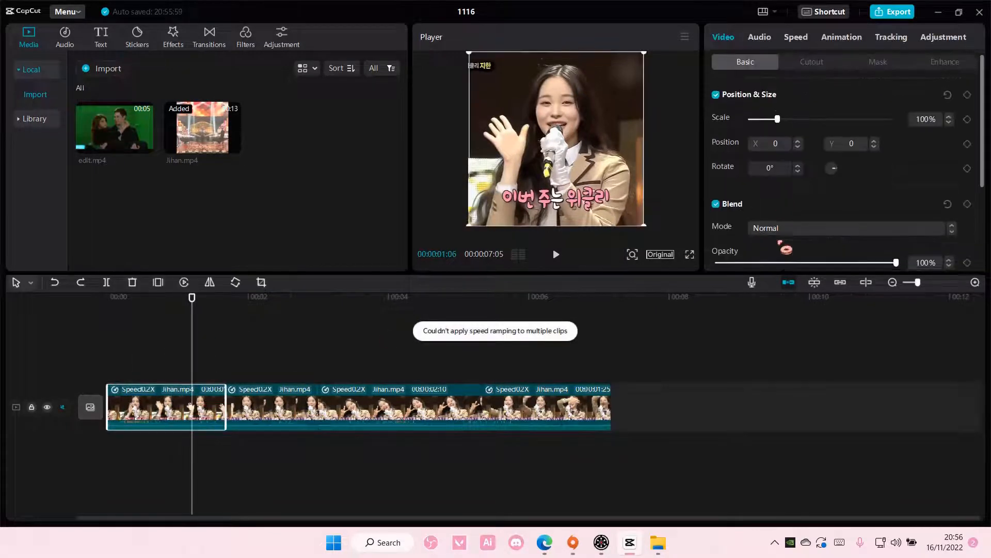
pyautogui.scroll(-5, 787, 247)
pyautogui.scroll(5, 788, 243)
pyautogui.click(796, 38)
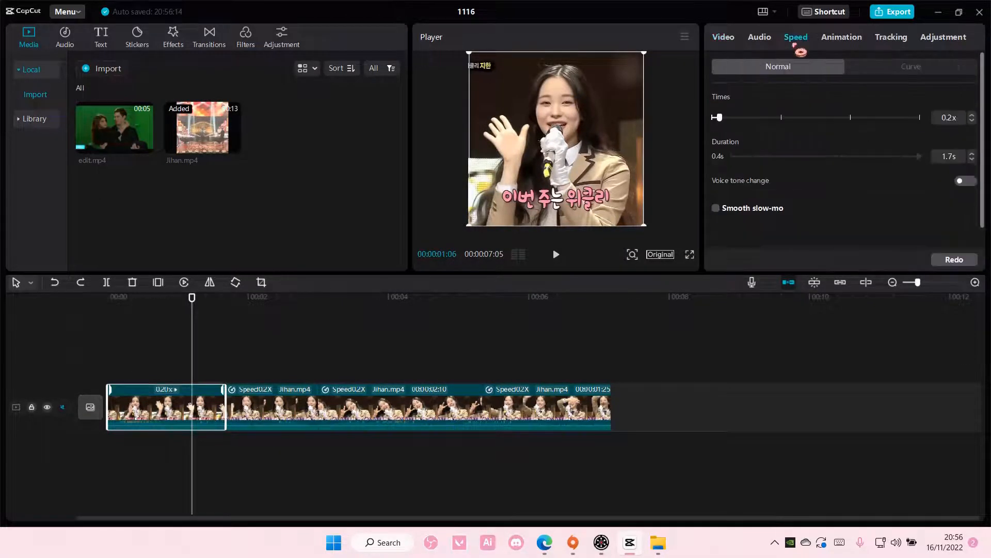
pyautogui.click(716, 208)
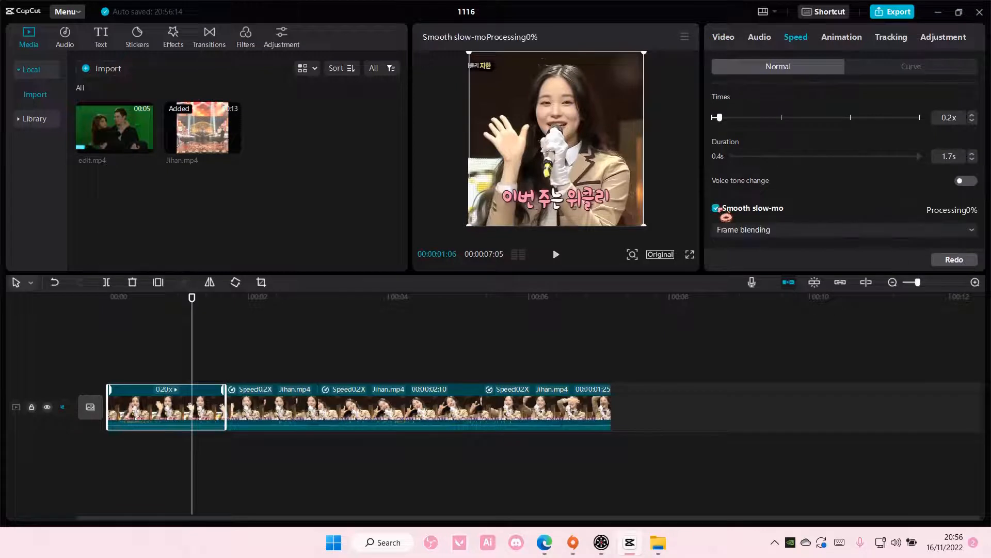
pyautogui.click(762, 229)
pyautogui.click(781, 278)
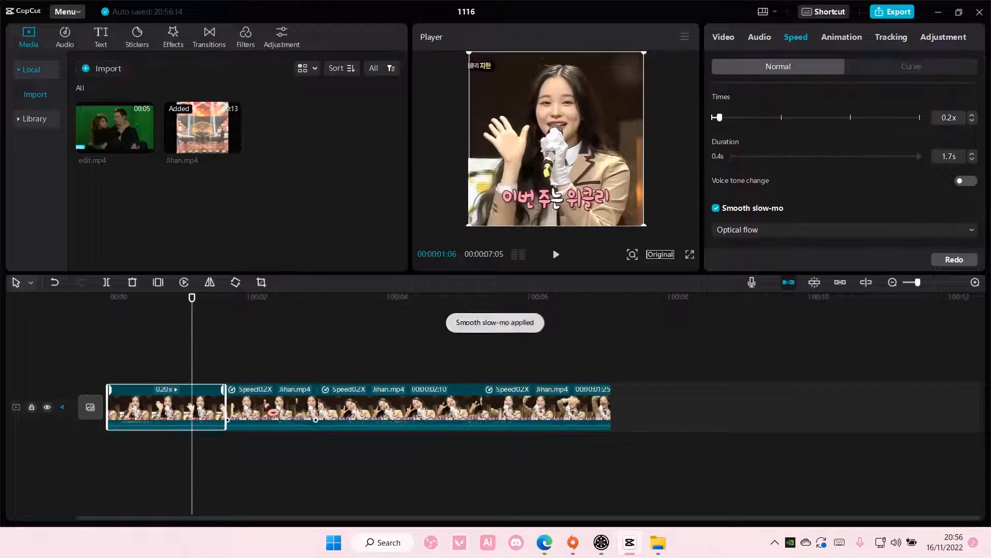
# Step: Enable smooth slow-mo with the Optical flow method on the second clip
pyautogui.click(272, 411)
pyautogui.click(725, 209)
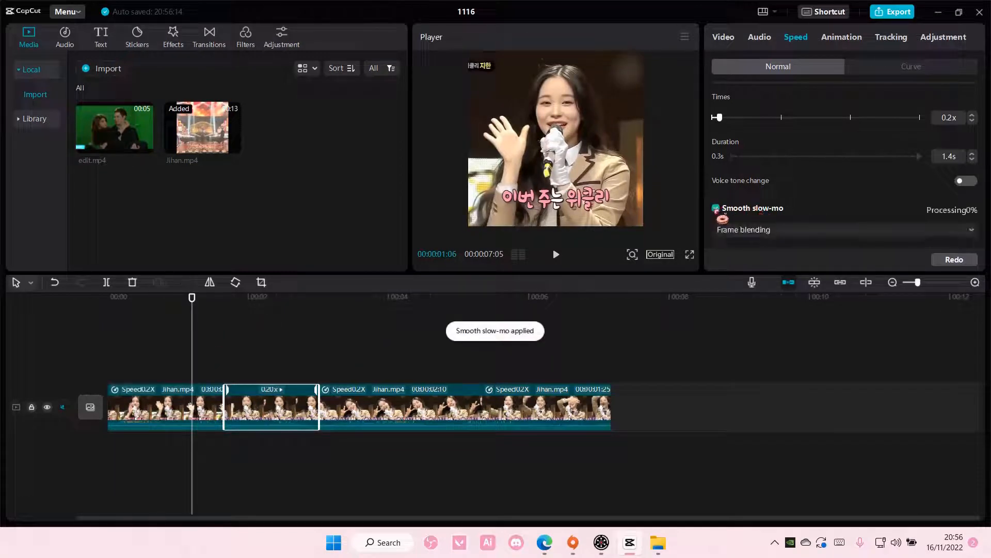
pyautogui.click(775, 230)
pyautogui.click(780, 278)
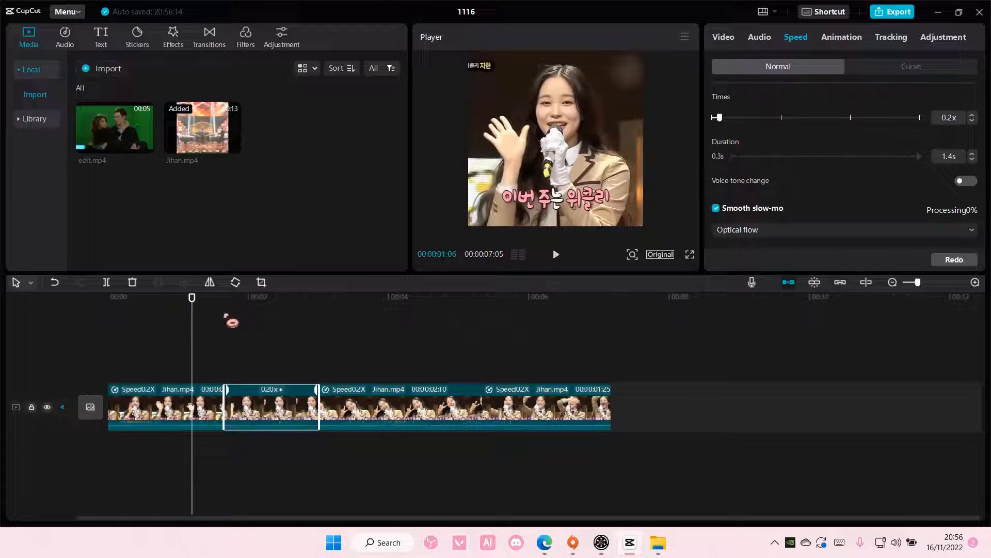
pyautogui.click(207, 310)
# Step: Enable smooth slow-mo with the Optical flow method on the third clip
pyautogui.click(356, 398)
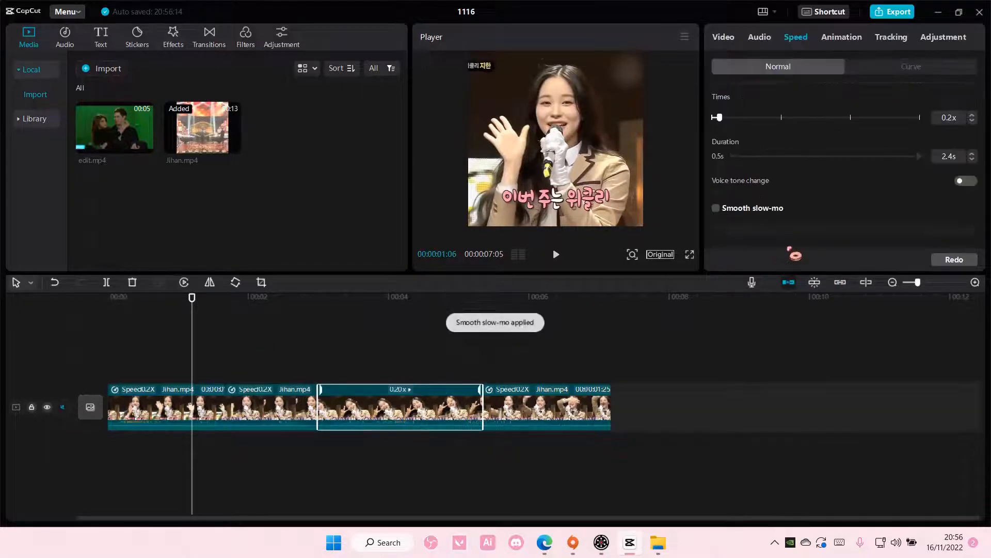
pyautogui.click(717, 209)
pyautogui.click(780, 230)
pyautogui.click(774, 274)
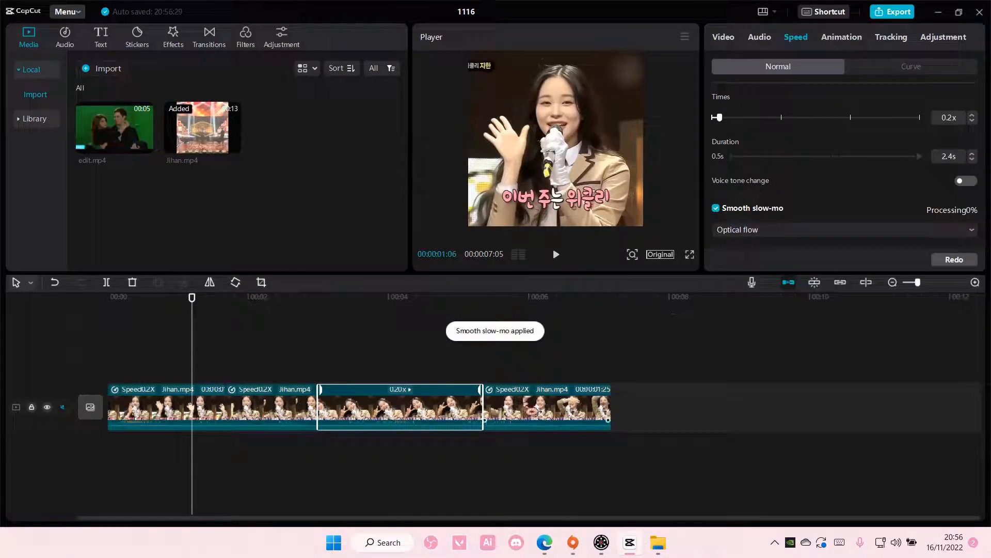
# Step: Enable smooth slow-mo with the Optical flow method on the fourth clip
pyautogui.click(529, 409)
pyautogui.click(716, 208)
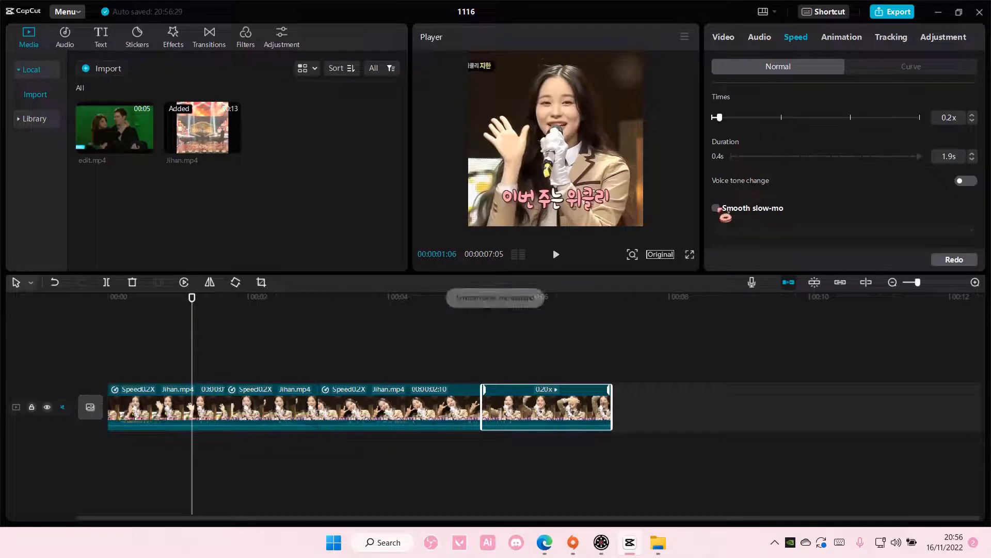
pyautogui.click(751, 232)
pyautogui.click(754, 278)
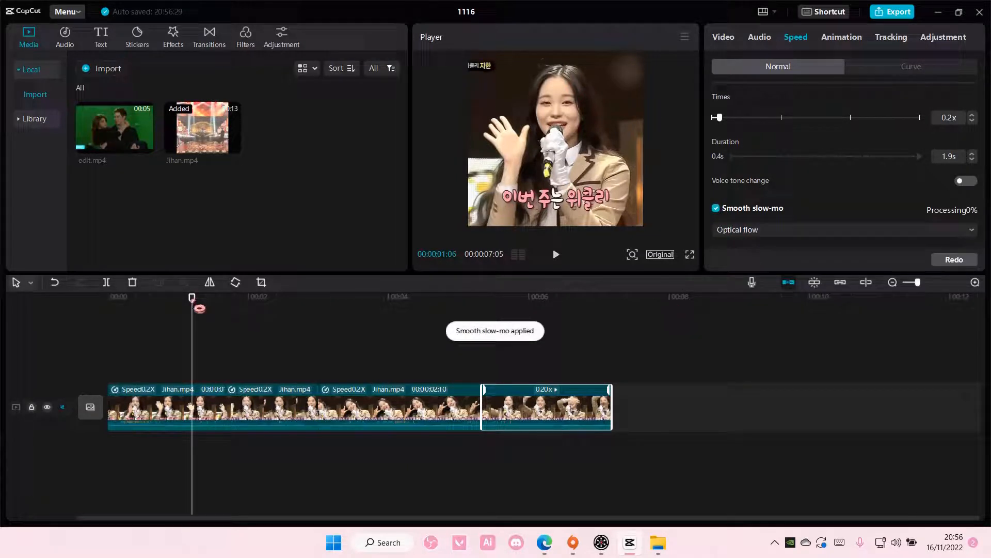
# Step: Apply the Swing Bottom entrance animation to the first clip and set its duration to 0.1 s
pyautogui.moveTo(199, 308); pyautogui.dragTo(103, 310)
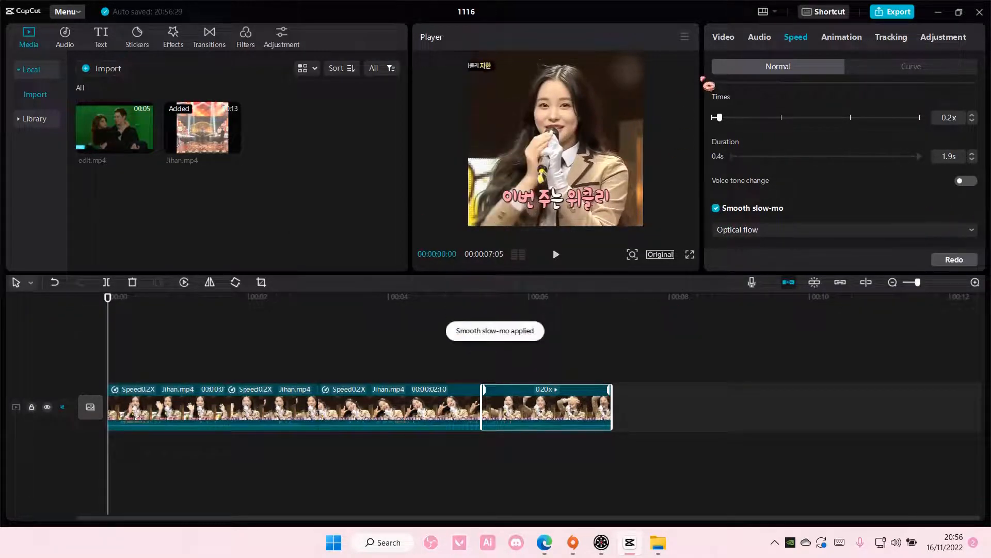
pyautogui.click(841, 45)
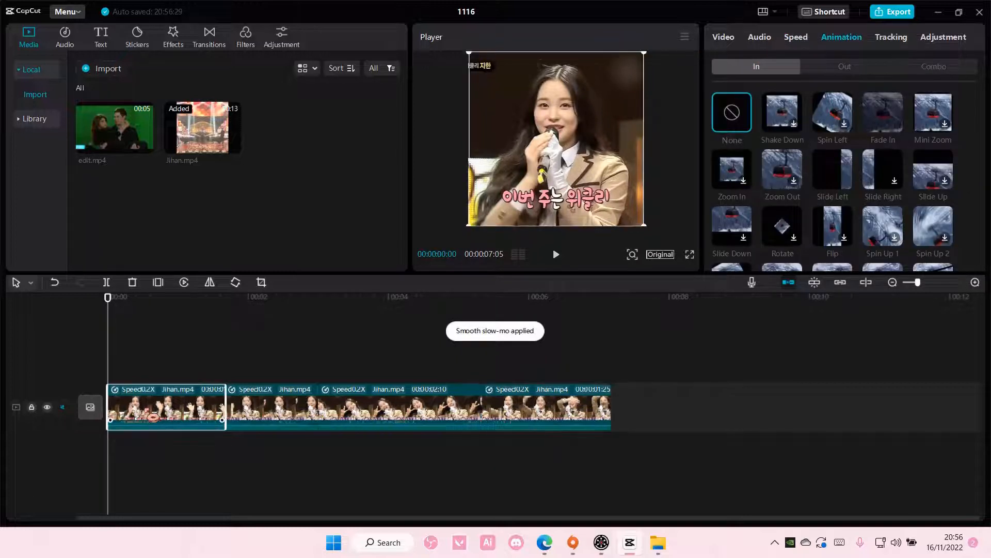
pyautogui.scroll(-3, 806, 170)
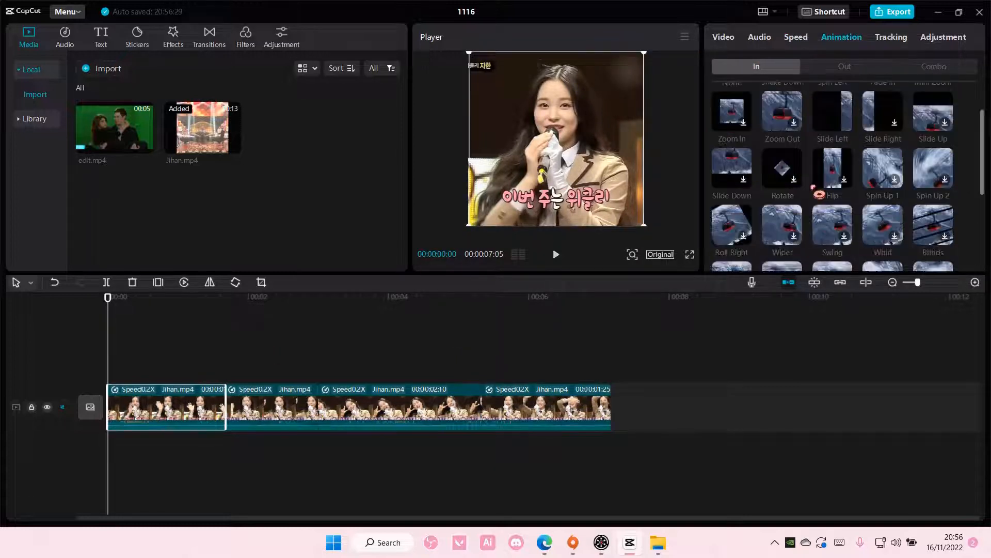
pyautogui.click(844, 167)
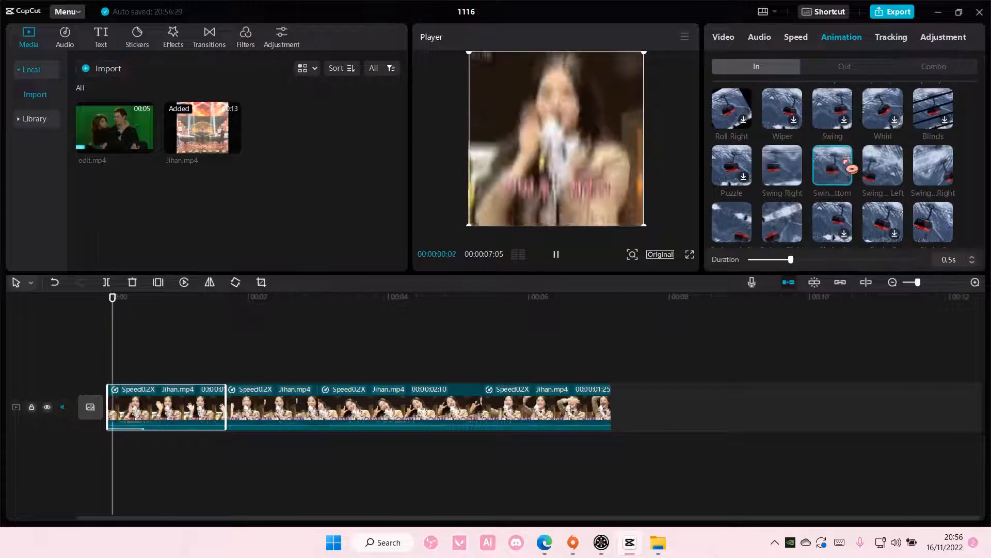
pyautogui.moveTo(752, 265); pyautogui.dragTo(750, 266)
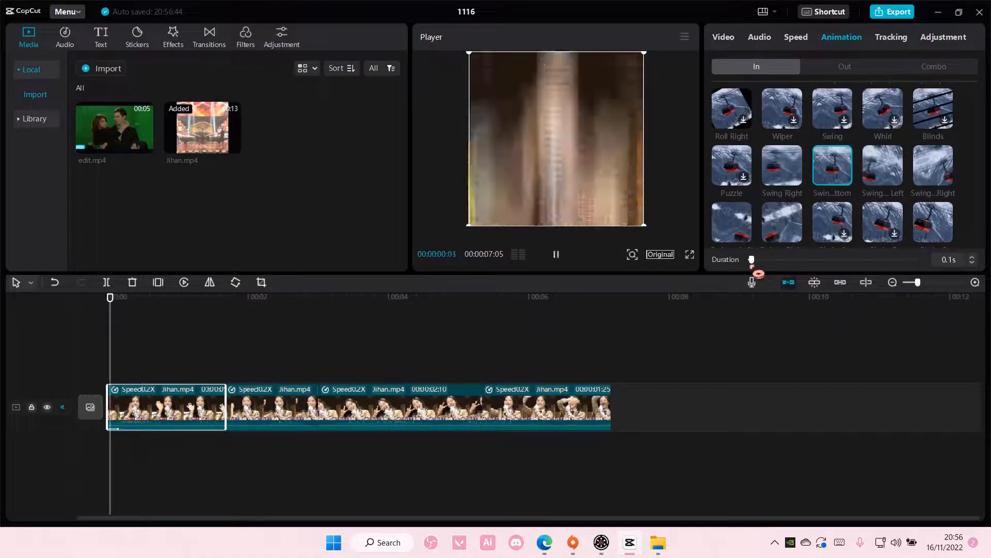
# Step: Apply the Swing Bottom entrance animation to the second clip with a duration of 0.1 s
pyautogui.click(333, 391)
pyautogui.click(303, 400)
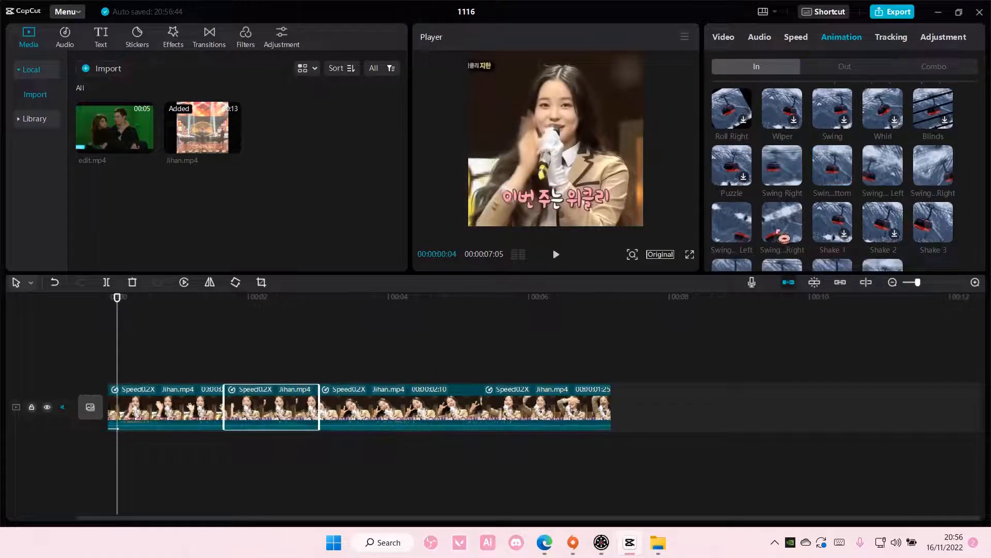
pyautogui.scroll(-1, 831, 217)
pyautogui.click(832, 114)
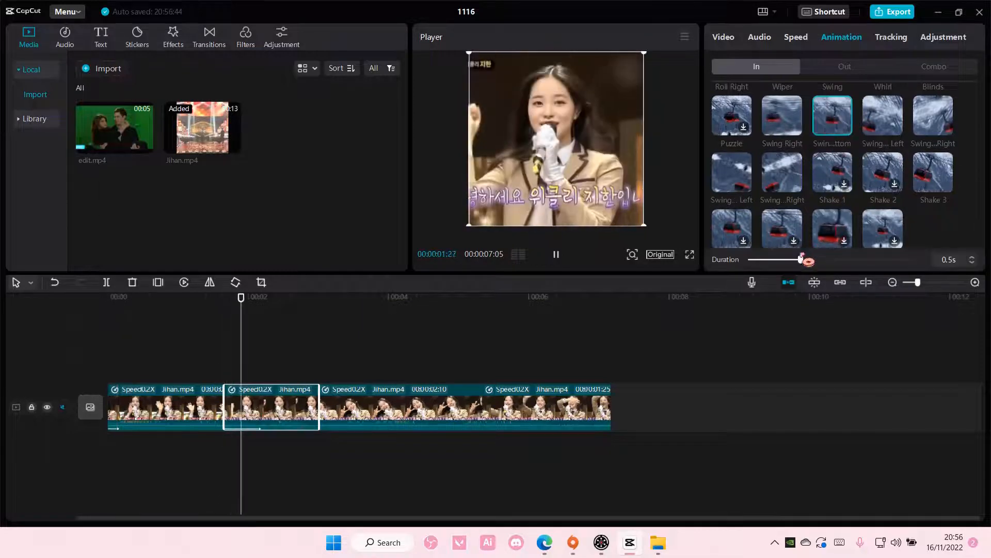
pyautogui.moveTo(805, 260); pyautogui.dragTo(749, 260)
# Step: Apply the Swing Bottom entrance animation to the third and fourth clips
pyautogui.click(408, 408)
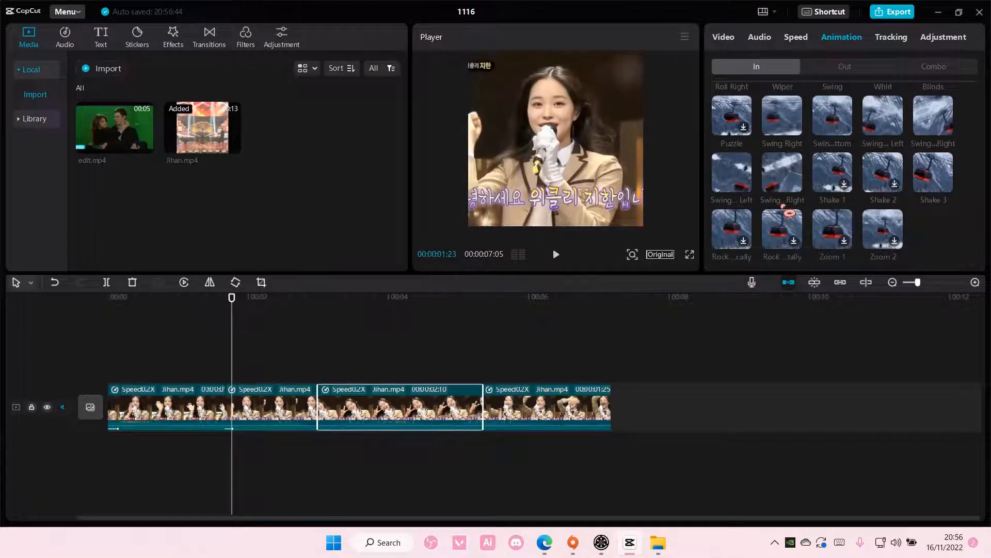
pyautogui.scroll(1, 833, 170)
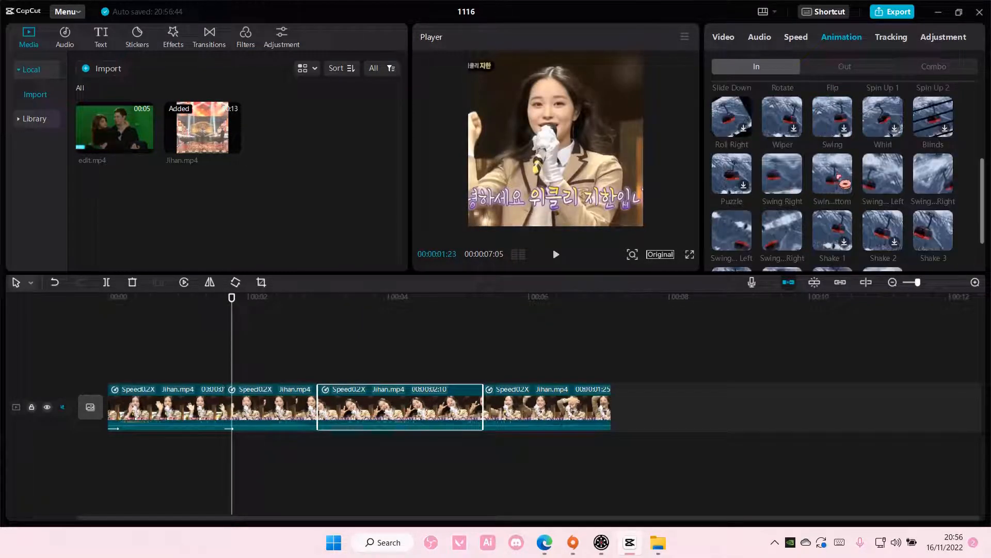
pyautogui.click(832, 172)
pyautogui.click(555, 397)
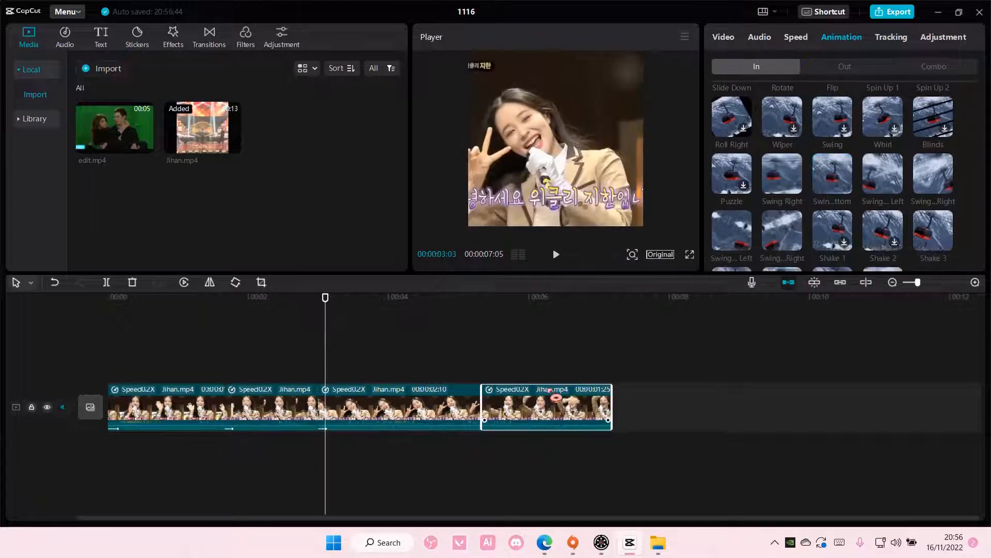
pyautogui.click(832, 173)
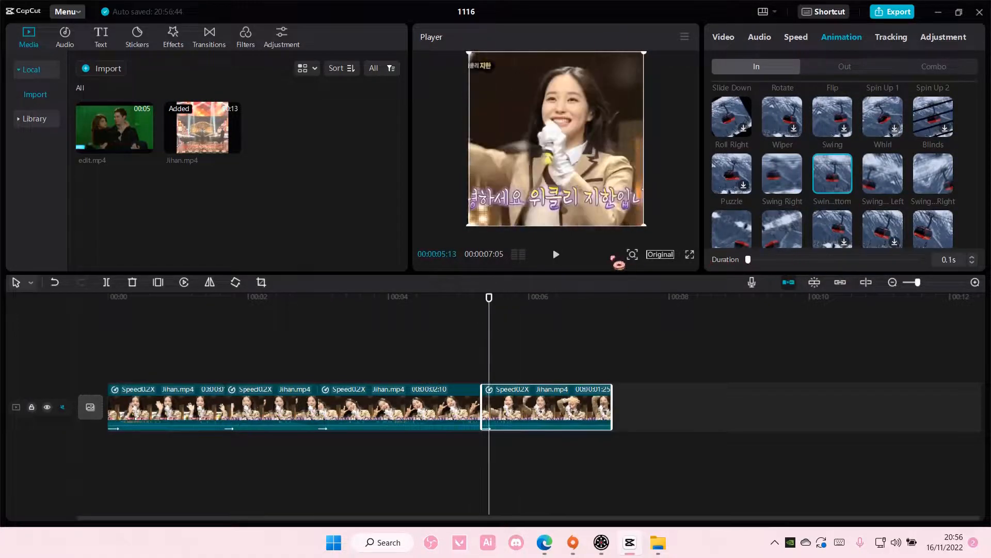
# Step: Add the Vertical Blur video effect at the start of the timeline and trim it to about one frame
pyautogui.click(394, 316)
pyautogui.moveTo(488, 299); pyautogui.dragTo(106, 301)
pyautogui.click(182, 42)
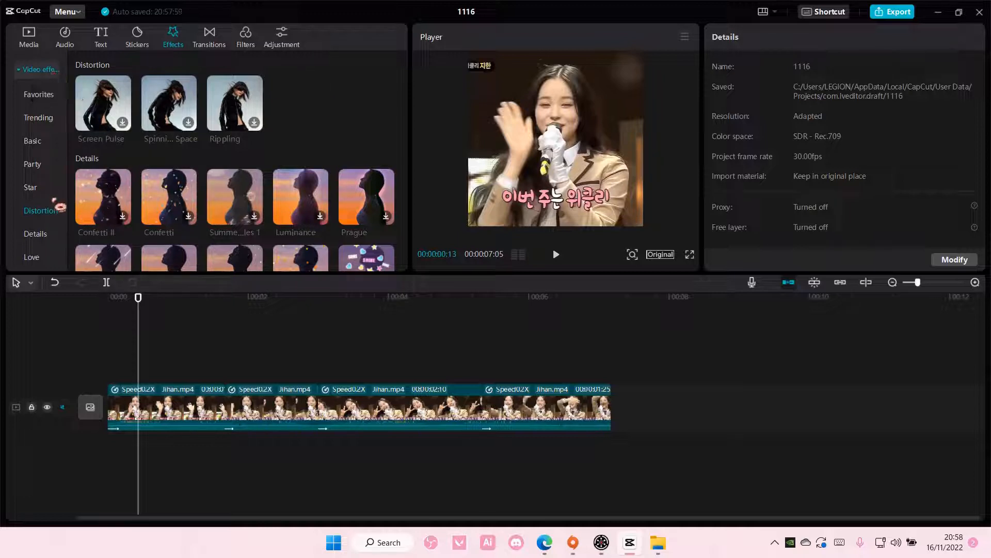
pyautogui.scroll(-2, 243, 161)
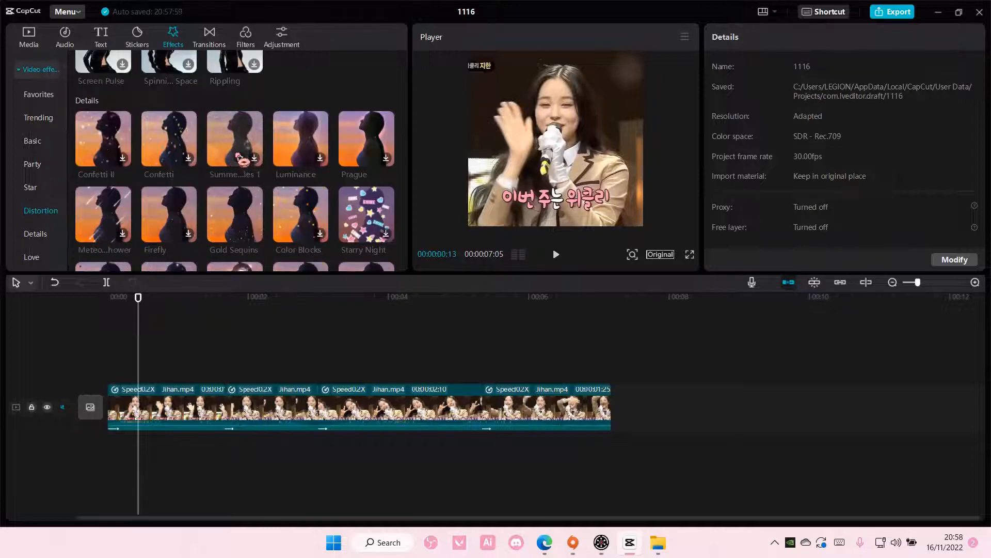
pyautogui.scroll(-3, 243, 161)
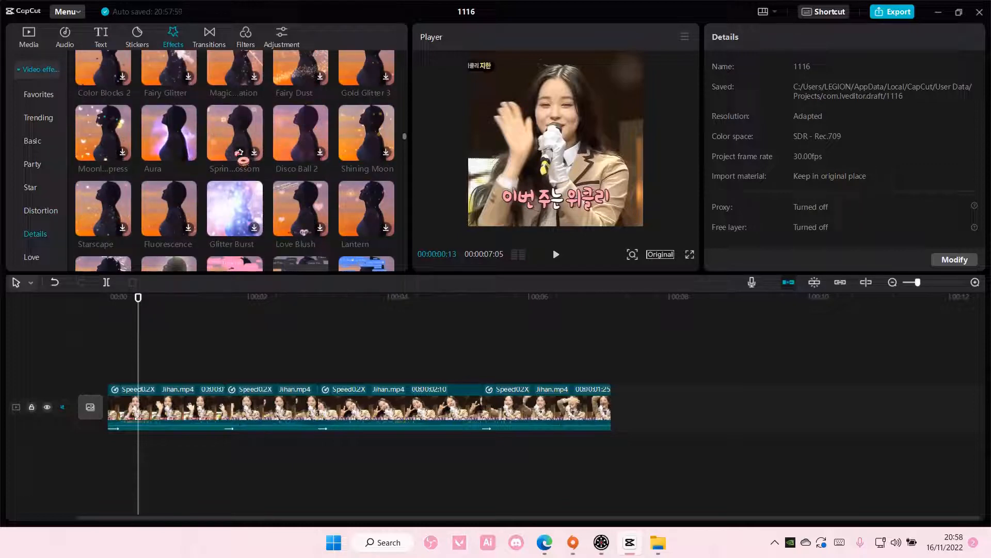
pyautogui.scroll(-5, 243, 160)
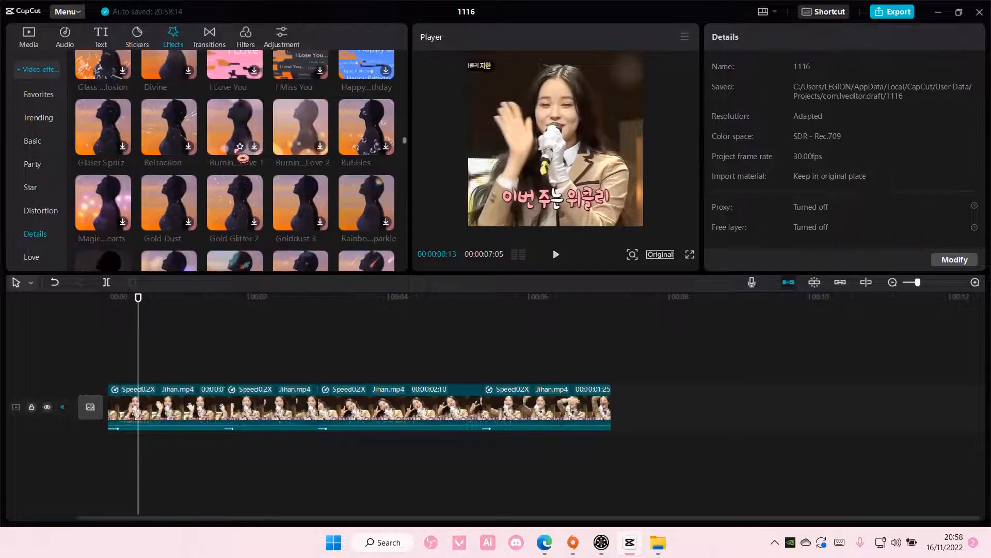
pyautogui.scroll(-5, 243, 157)
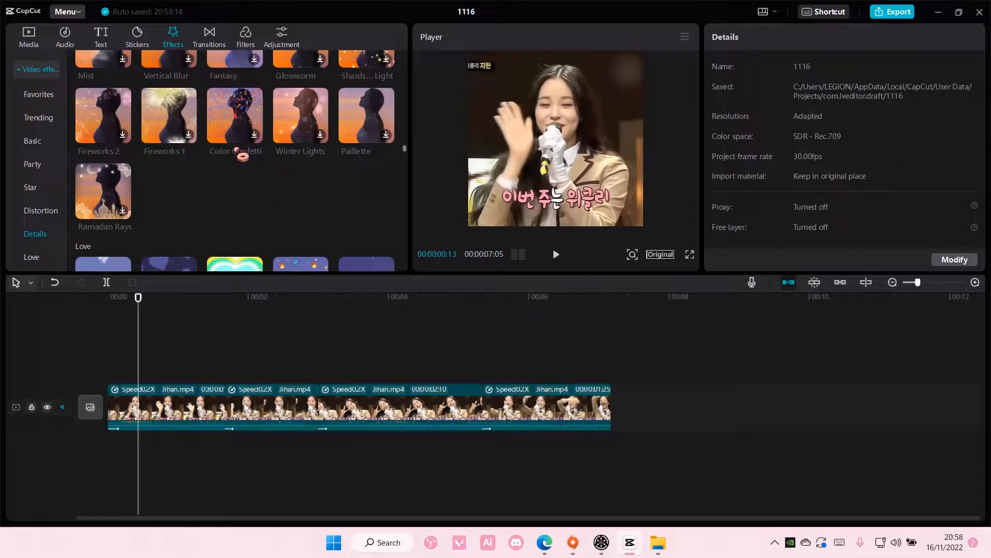
pyautogui.scroll(2, 222, 187)
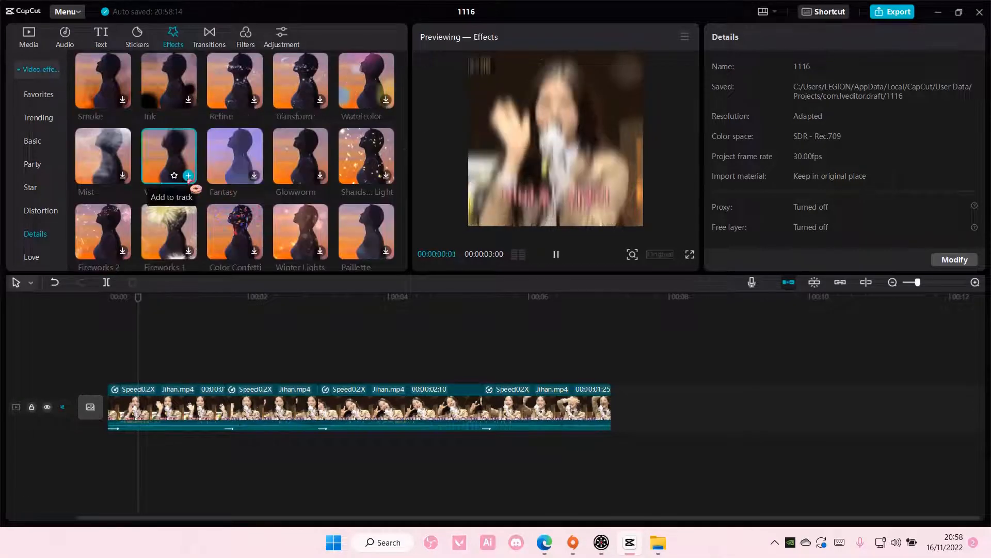
pyautogui.click(188, 175)
pyautogui.moveTo(213, 375); pyautogui.dragTo(150, 379)
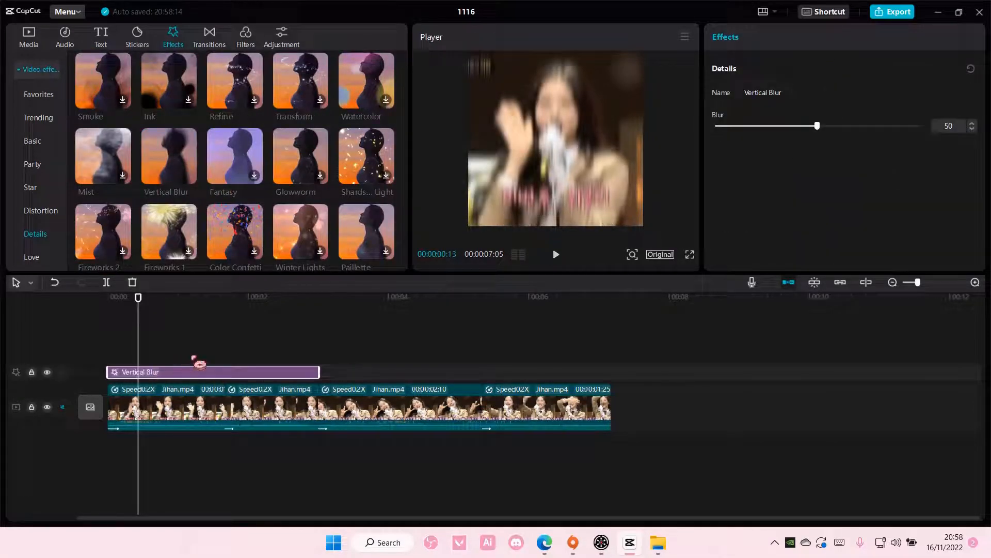
pyautogui.moveTo(326, 374); pyautogui.dragTo(111, 374)
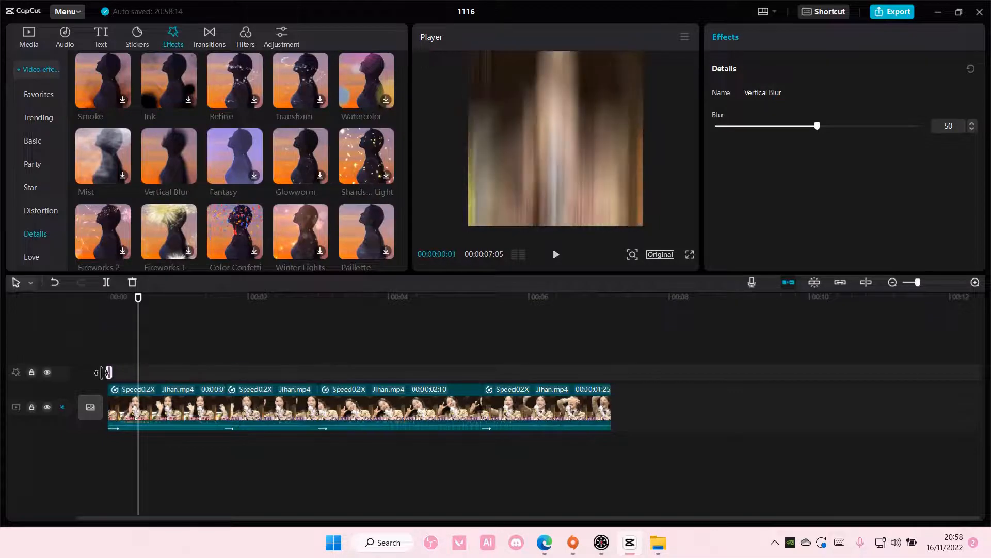
# Step: Set the blur strength of the Vertical Blur effect at the timeline start to 100
pyautogui.moveTo(917, 282); pyautogui.dragTo(927, 282)
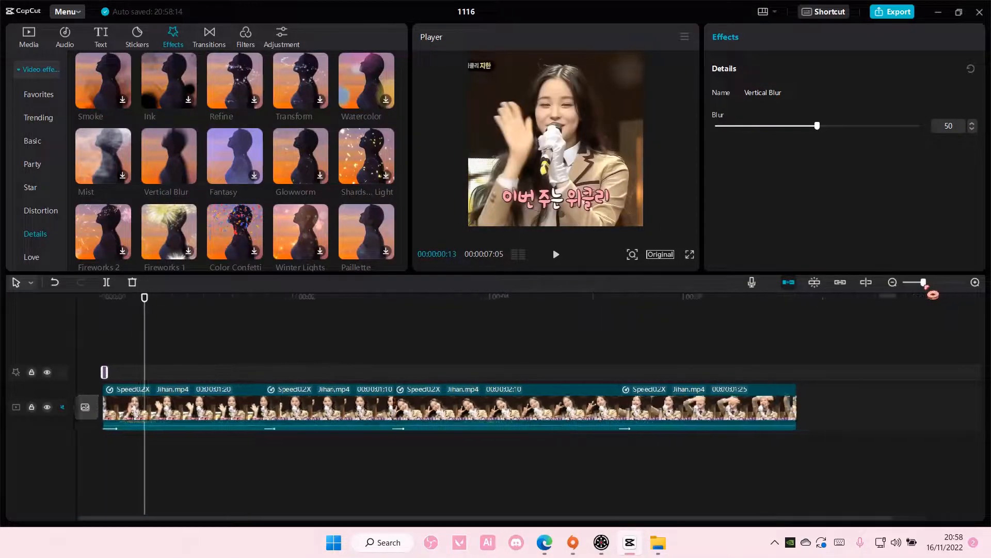
pyautogui.moveTo(862, 126); pyautogui.dragTo(924, 126)
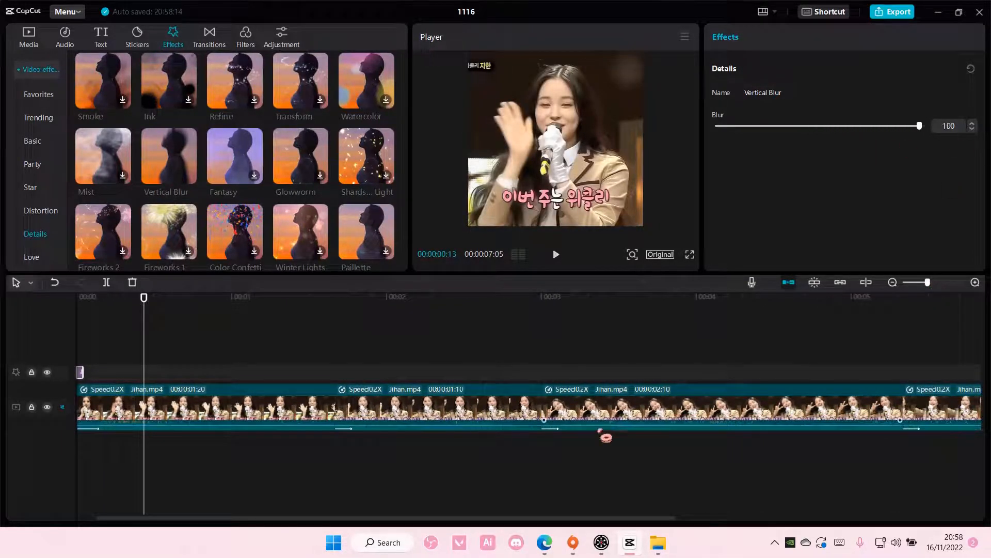
pyautogui.moveTo(928, 282); pyautogui.dragTo(965, 282)
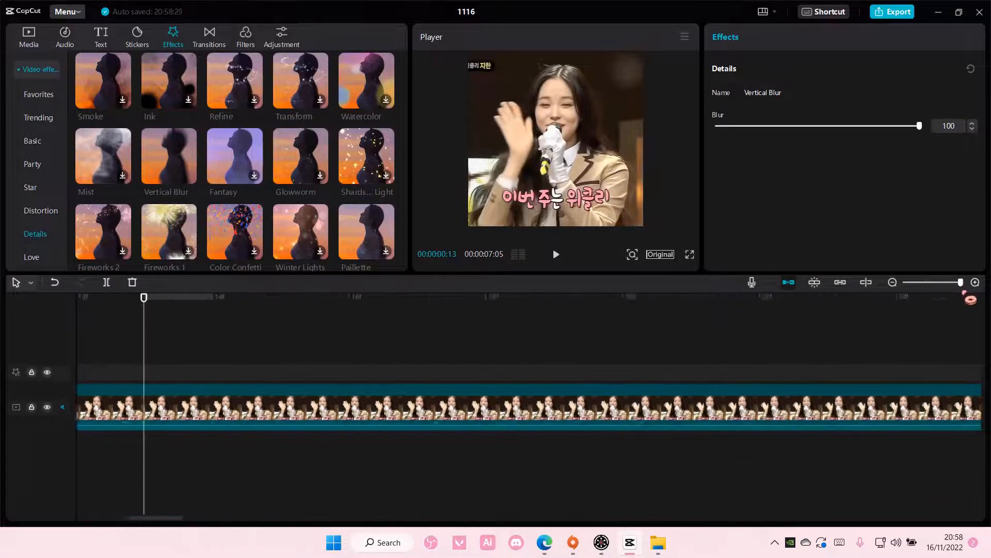
pyautogui.moveTo(158, 516); pyautogui.dragTo(66, 515)
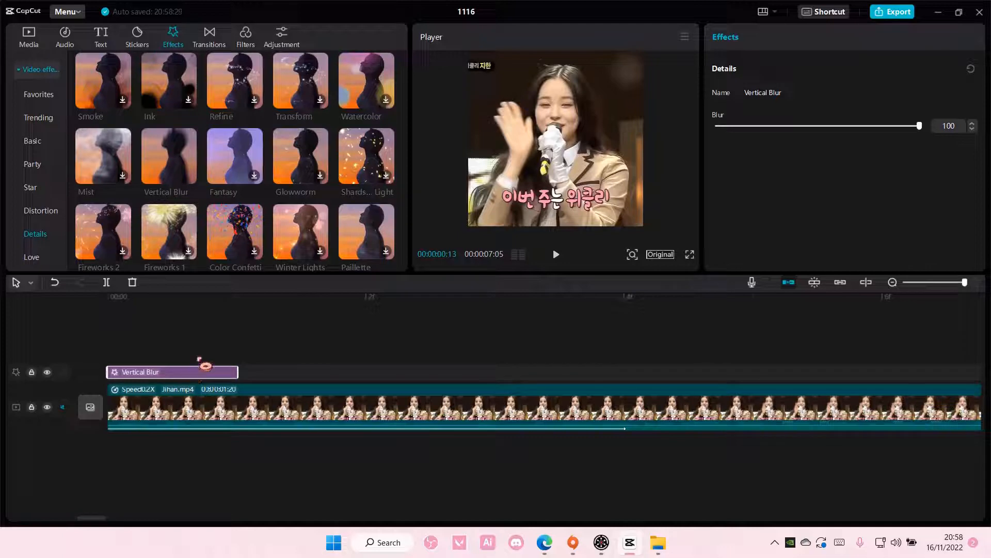
# Step: Stack a copy of the Vertical Blur effect at the timeline start, extend it to about 4 frames and set its blur to 75
pyautogui.hotkey('ctrl', 'v')
pyautogui.moveTo(964, 283); pyautogui.dragTo(929, 284)
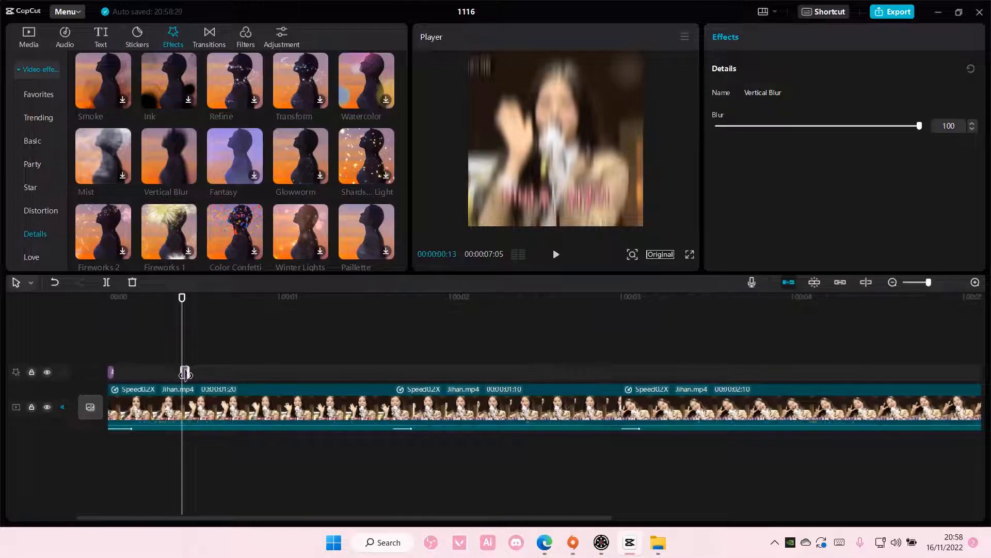
pyautogui.moveTo(928, 284); pyautogui.dragTo(934, 283)
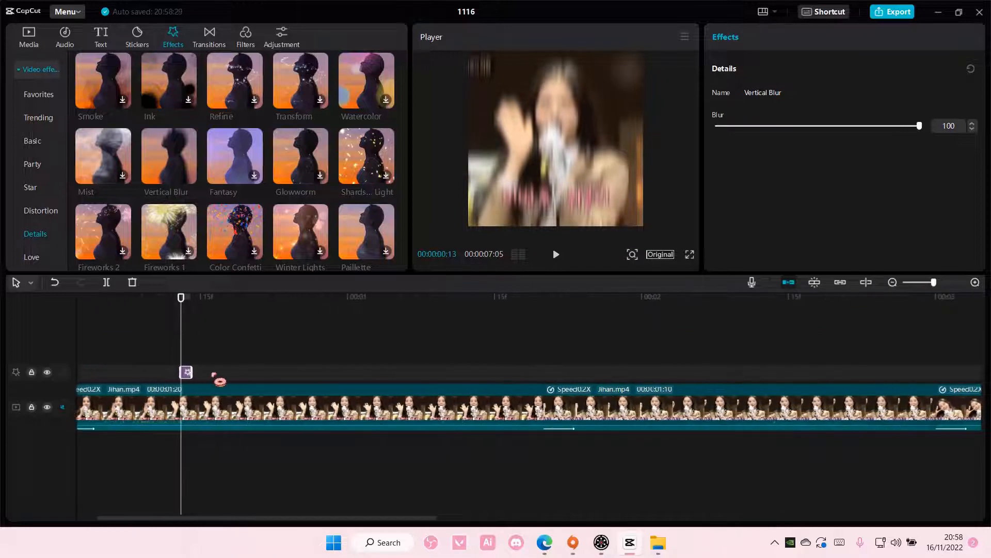
pyautogui.click(943, 282)
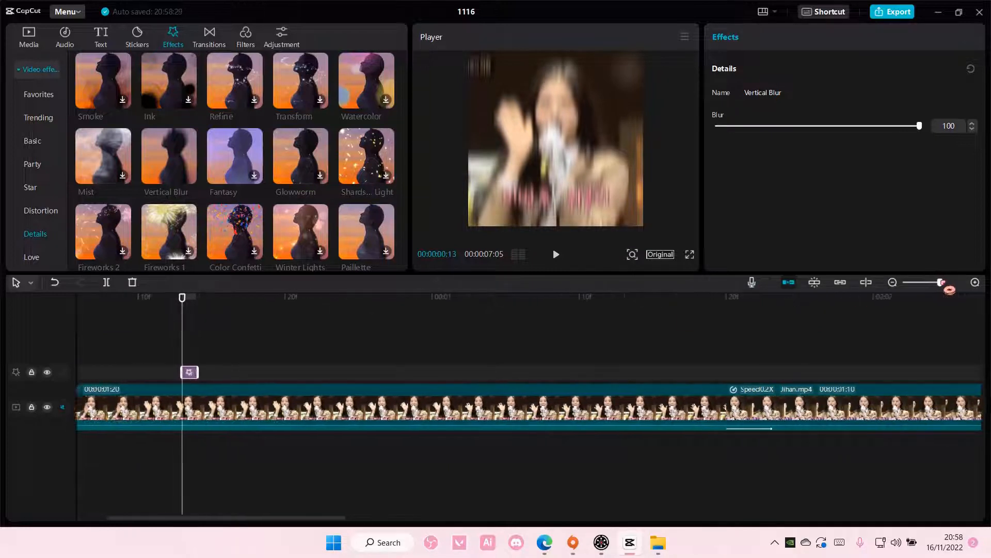
pyautogui.moveTo(185, 373)
pyautogui.mouseDown()
pyautogui.moveTo(187, 354)
pyautogui.moveTo(77, 361)
pyautogui.moveTo(172, 359)
pyautogui.mouseUp()
pyautogui.click(327, 310)
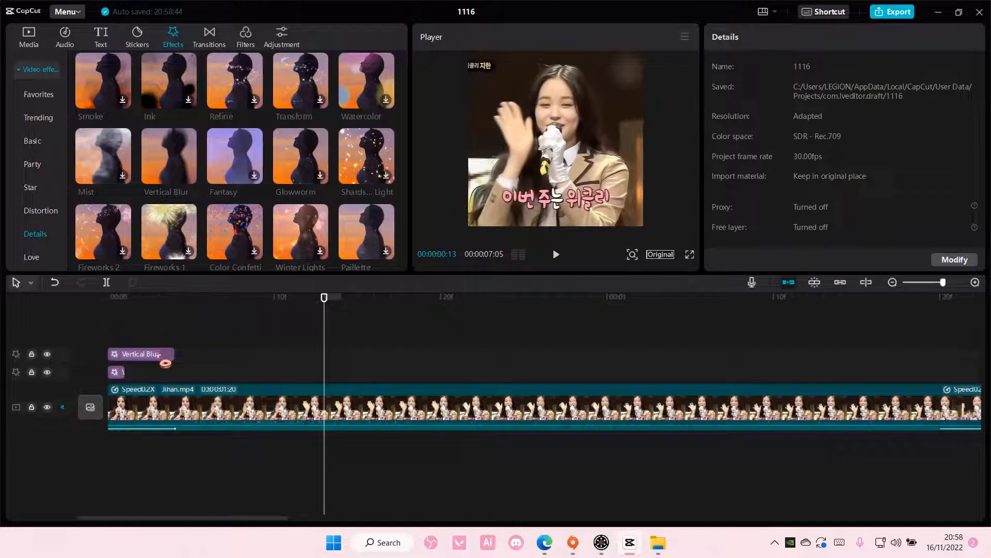
pyautogui.click(164, 361)
pyautogui.moveTo(920, 136); pyautogui.dragTo(852, 142)
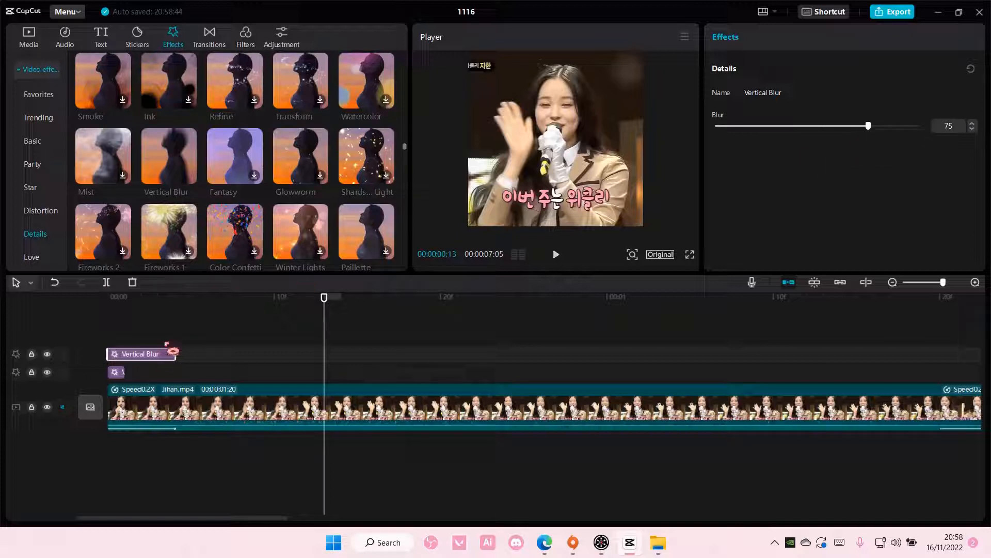
# Step: Stack a third Vertical Blur about 9 frames long with blur 50 and a fourth about 12 frames long with a weaker blur
pyautogui.moveTo(180, 352); pyautogui.dragTo(260, 336)
pyautogui.click(950, 127)
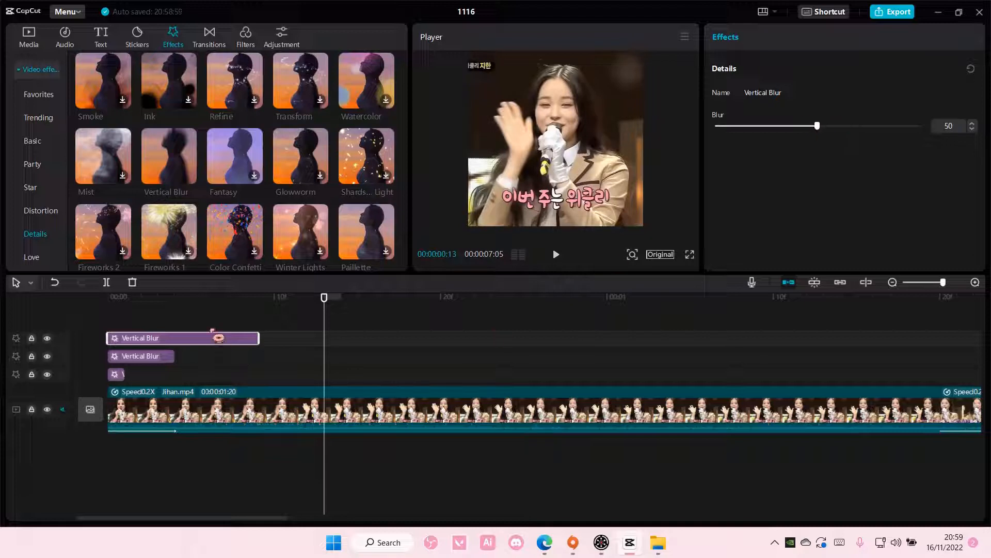
pyautogui.moveTo(347, 366); pyautogui.dragTo(308, 340)
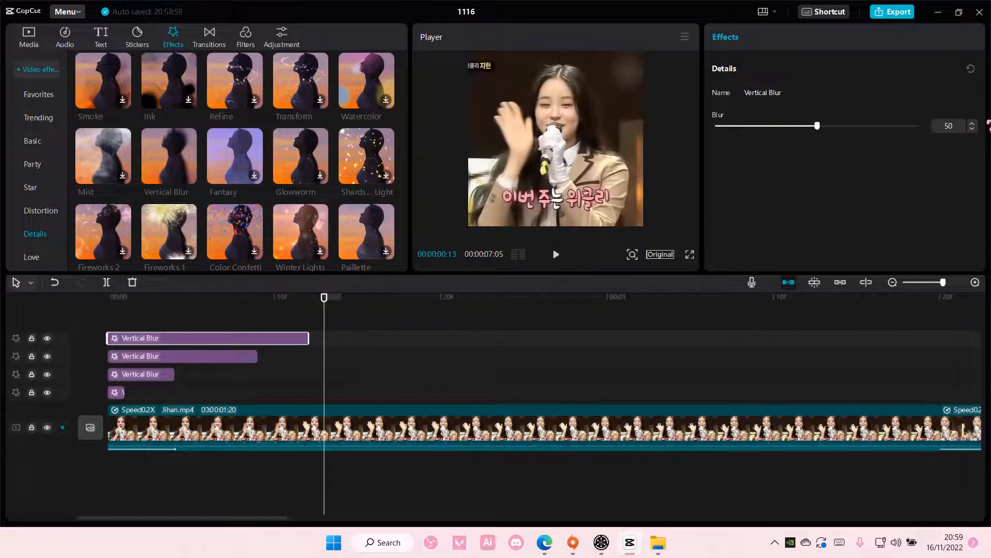
pyautogui.doubleClick(950, 125)
pyautogui.write('2')
# Step: Copy all four stacked Vertical Blur effects and paste them at the start of the second clip
pyautogui.click(424, 370)
pyautogui.moveTo(422, 307); pyautogui.dragTo(91, 319)
pyautogui.moveTo(227, 399); pyautogui.dragTo(110, 329)
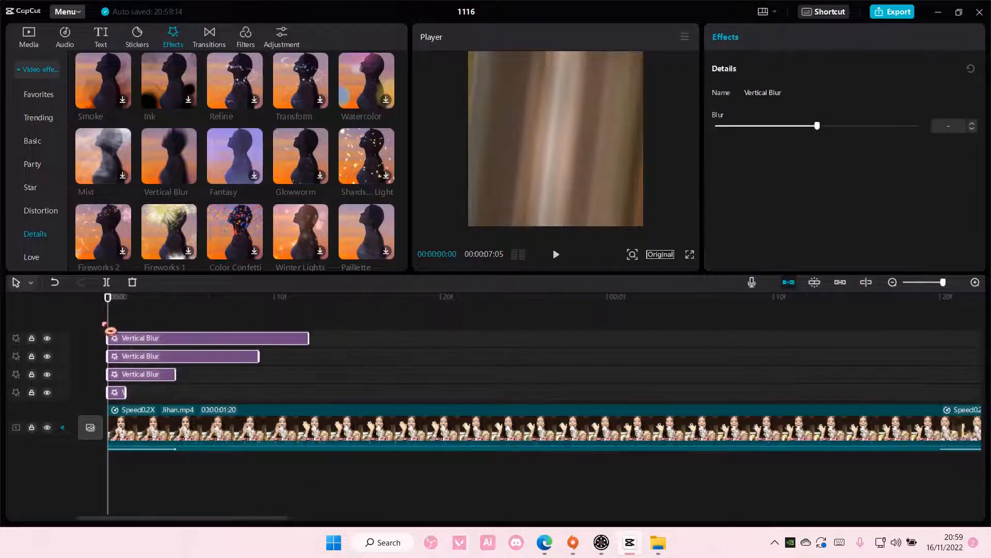
pyautogui.click(892, 282)
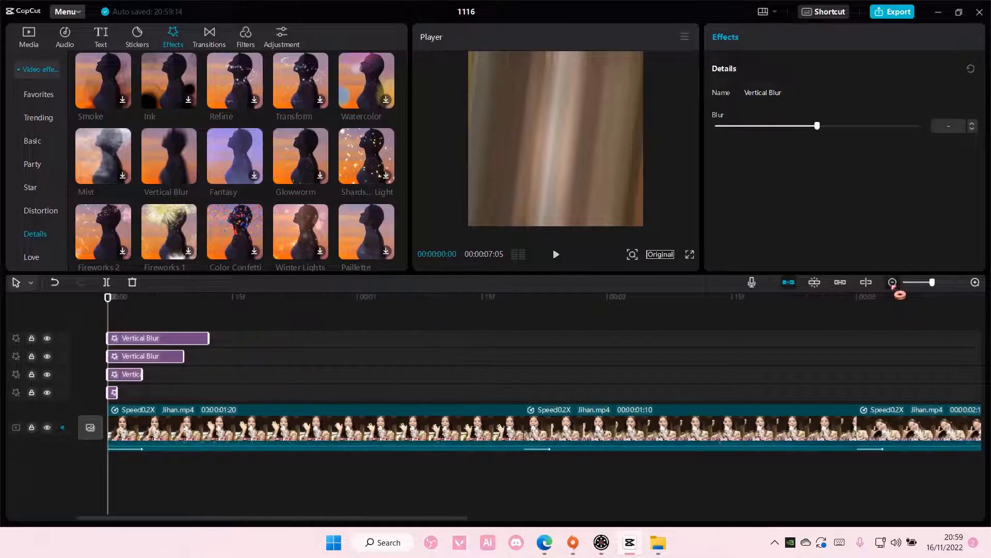
pyautogui.click(892, 283)
pyautogui.click(345, 333)
pyautogui.click(317, 312)
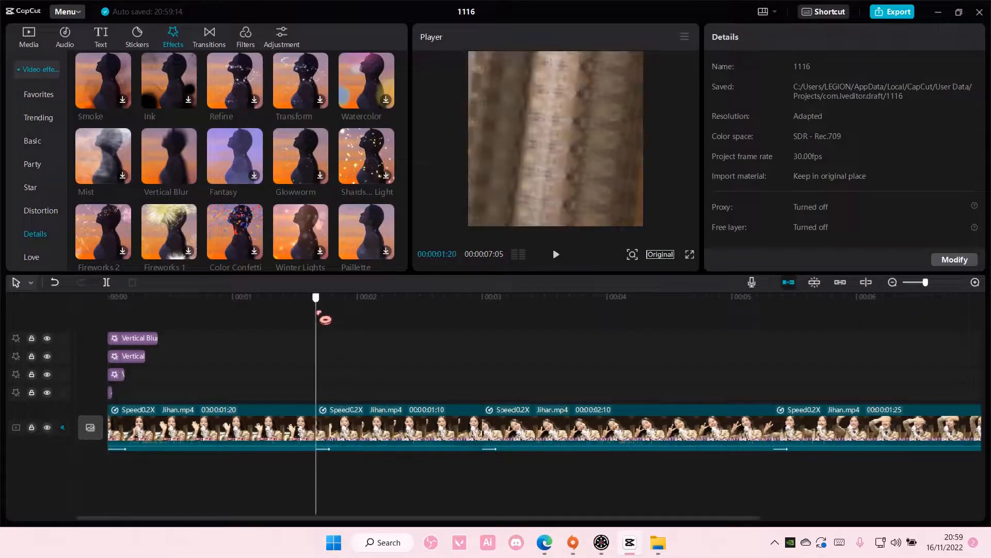
pyautogui.hotkey('ctrl', 'v')
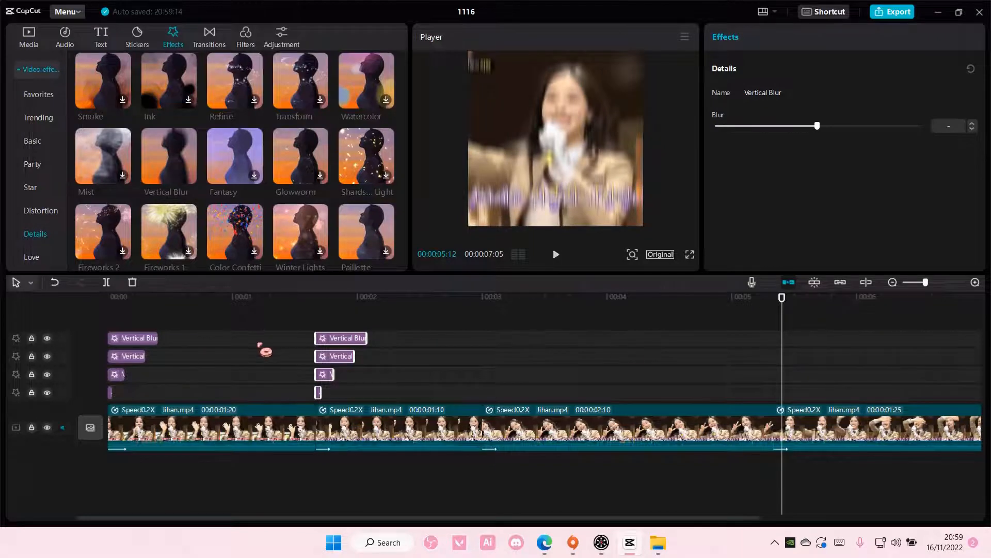
# Step: Paste the four-layer Vertical Blur stack at the start of the fourth clip
pyautogui.click(145, 384)
pyautogui.moveTo(388, 394); pyautogui.dragTo(312, 333)
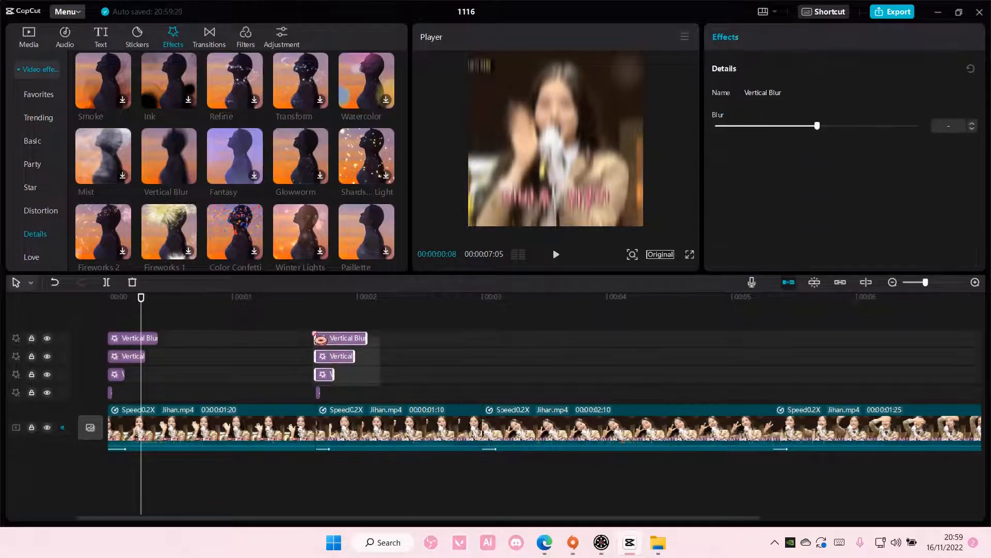
pyautogui.click(365, 398)
pyautogui.moveTo(380, 400); pyautogui.dragTo(307, 339)
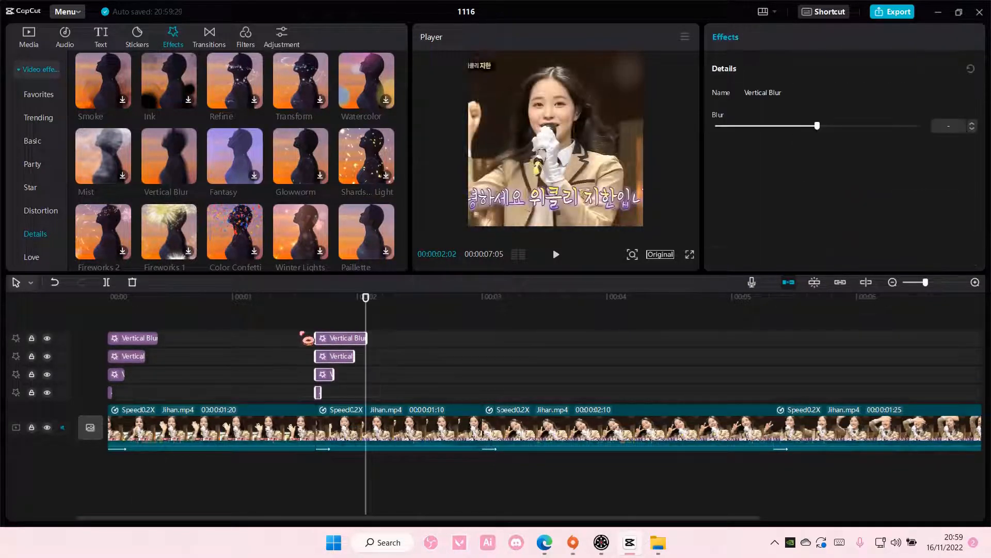
pyautogui.click(771, 332)
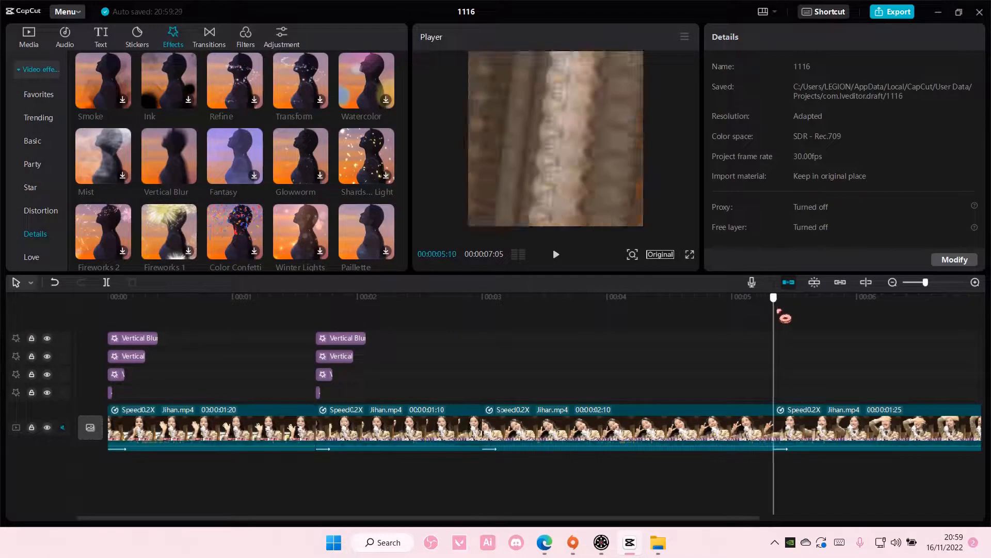
pyautogui.hotkey('ctrl', 'v')
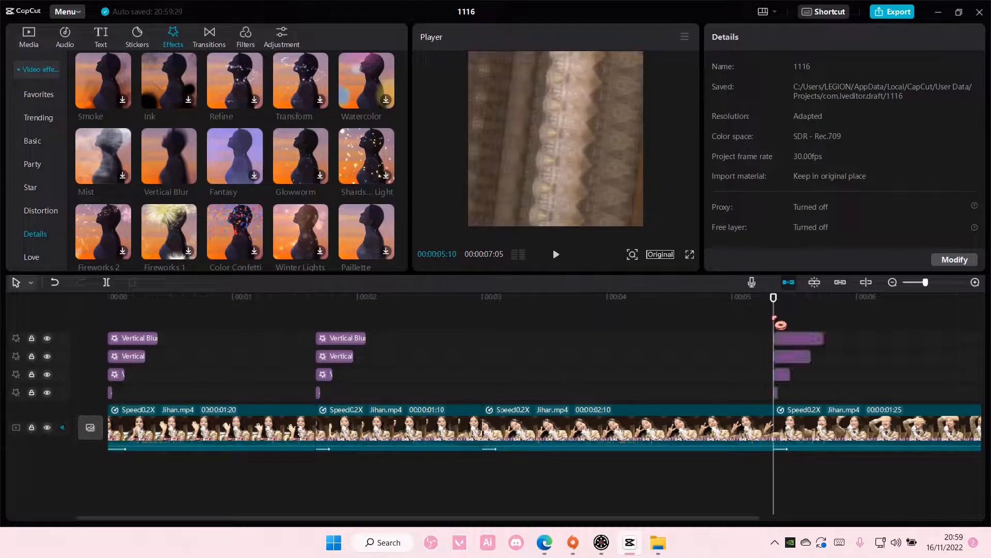
# Step: Paste the four-layer Vertical Blur stack at the start of the third clip and return the playhead to the timeline start
pyautogui.click(892, 281)
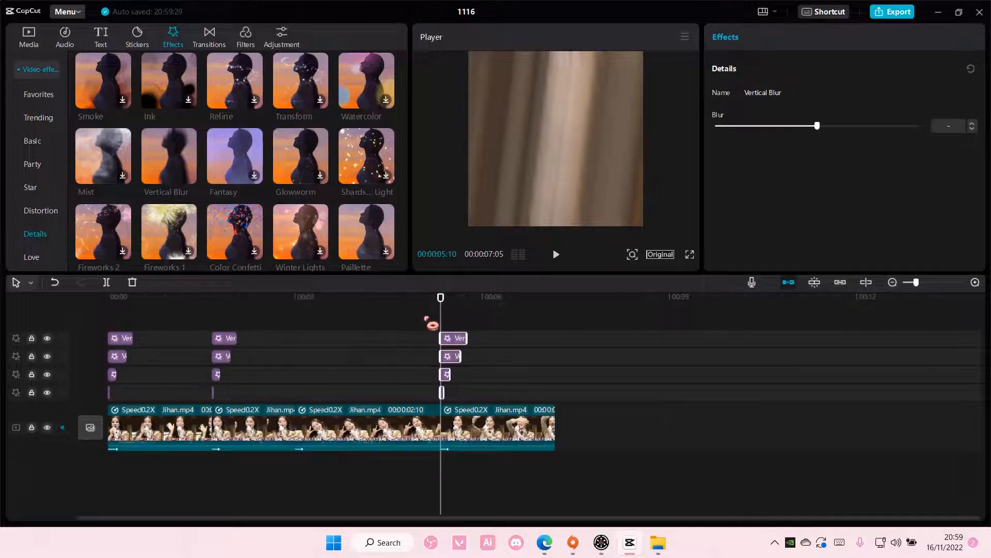
pyautogui.moveTo(436, 304); pyautogui.dragTo(79, 317)
pyautogui.hotkey('ctrl', 'v')
# Step: Add the white B&W library clip above the first clip and trim it to 00:00:01:20
pyautogui.click(27, 42)
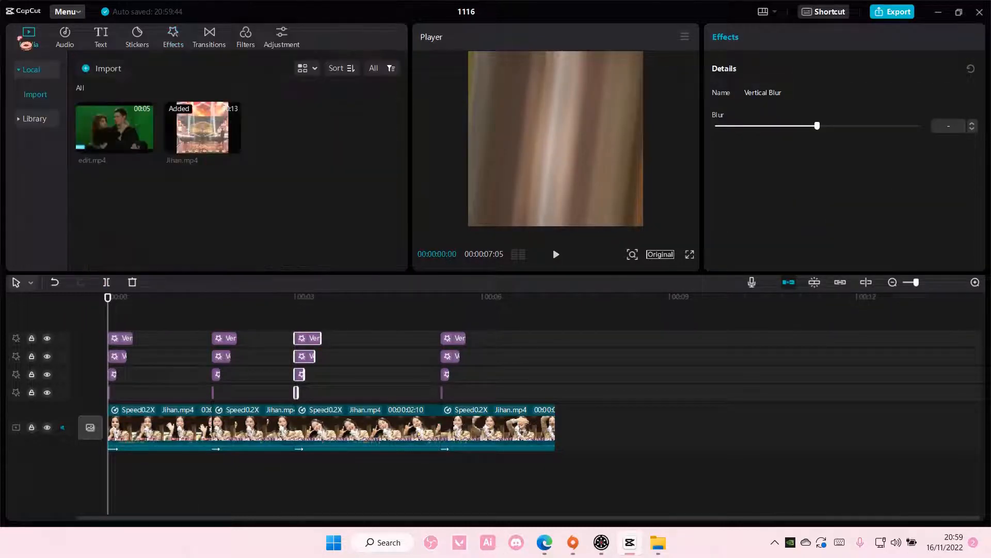
pyautogui.click(40, 123)
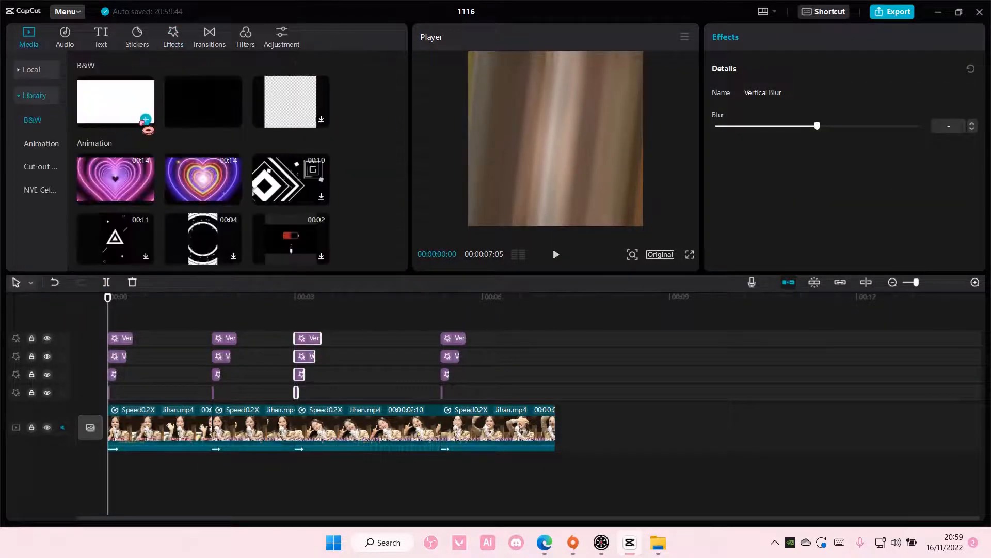
pyautogui.click(147, 119)
pyautogui.moveTo(115, 418); pyautogui.dragTo(208, 431)
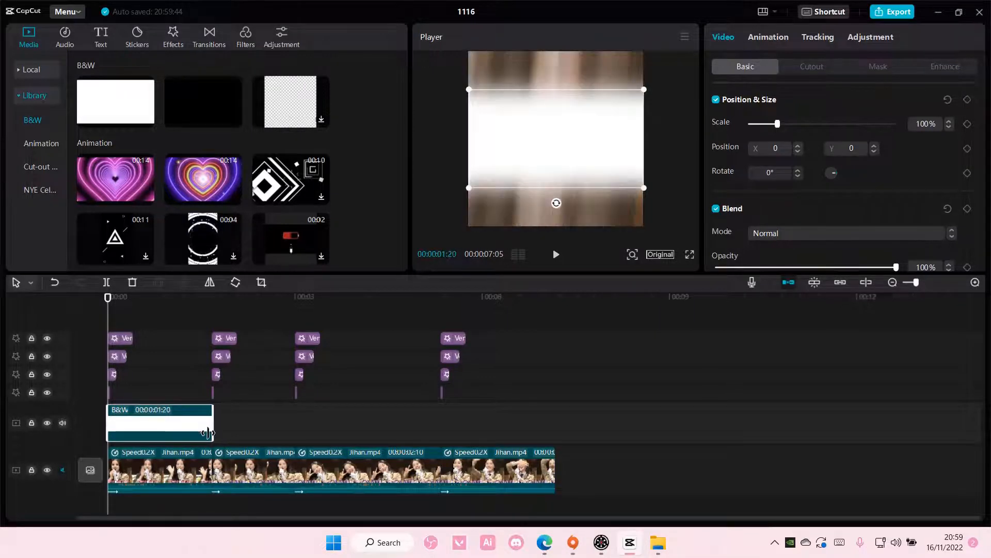
# Step: Scale the white clip to 228% so it covers the frame and set its blend mode to Overlay
pyautogui.moveTo(650, 199); pyautogui.dragTo(722, 261)
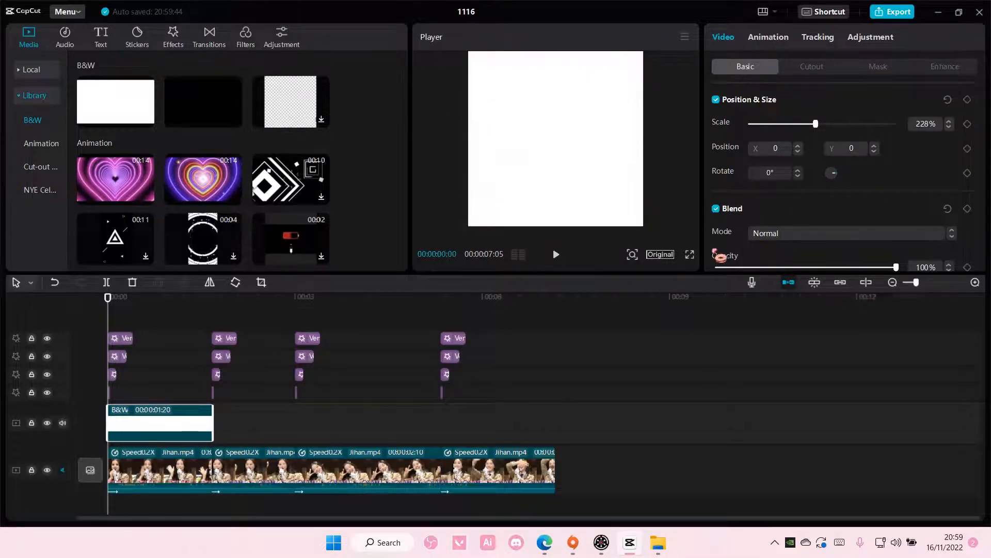
pyautogui.click(770, 234)
pyautogui.click(778, 319)
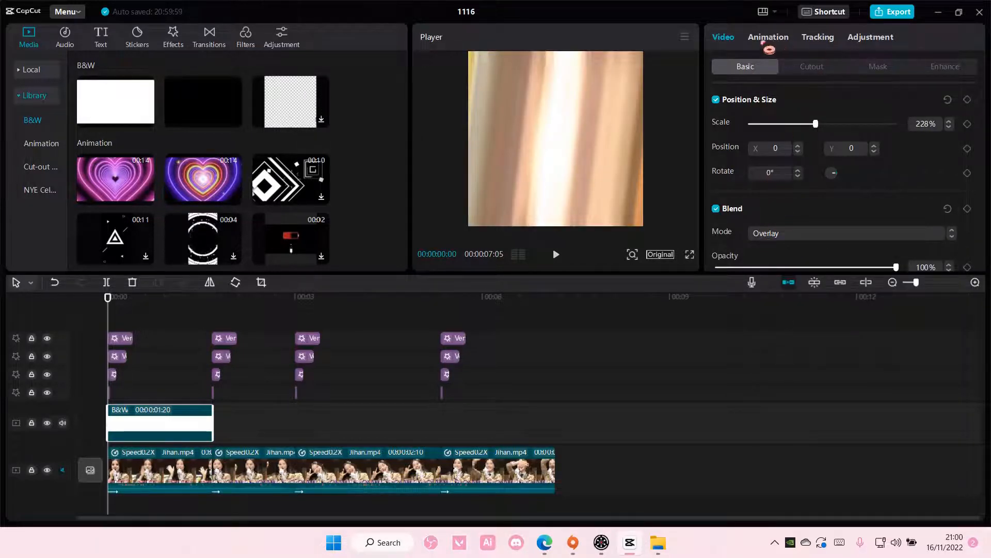
# Step: Apply the Fade Out exit animation to the white clip with a duration of 1.4 s
pyautogui.click(769, 42)
pyautogui.click(856, 67)
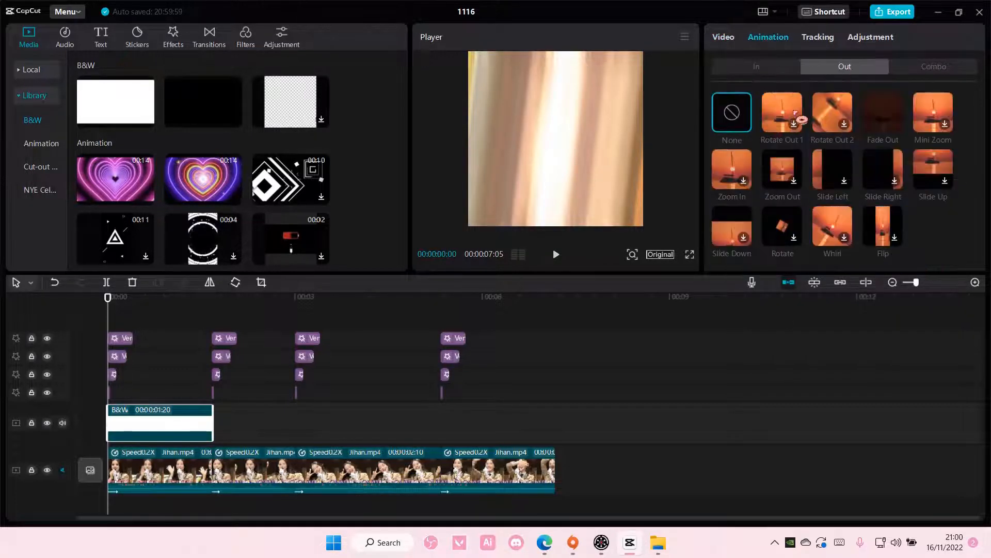
pyautogui.click(886, 102)
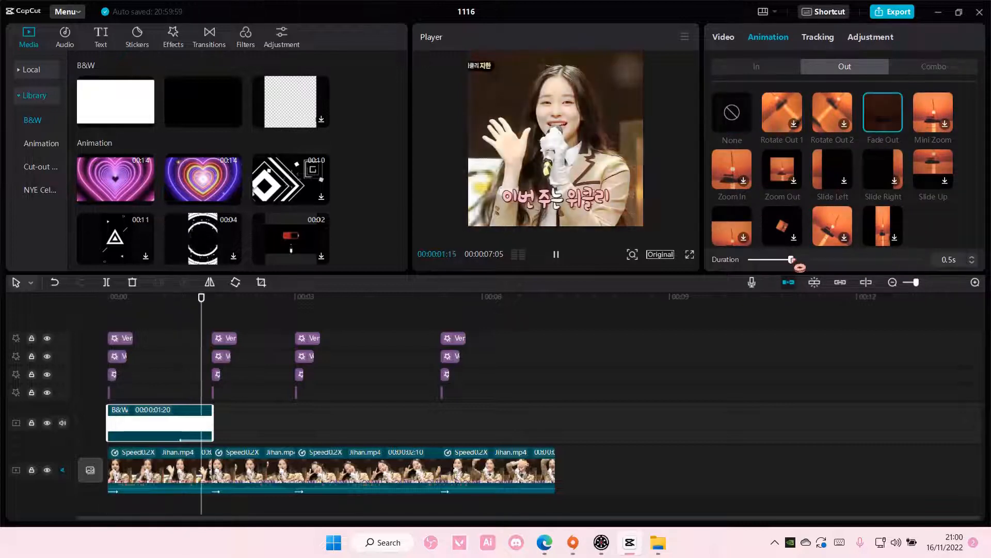
pyautogui.moveTo(791, 259); pyautogui.dragTo(842, 274)
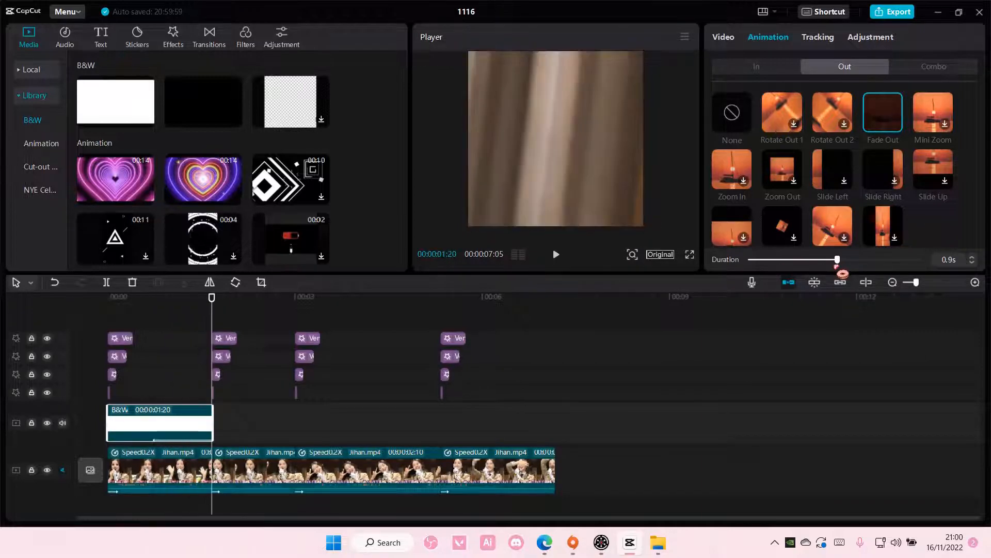
pyautogui.moveTo(212, 300); pyautogui.dragTo(57, 301)
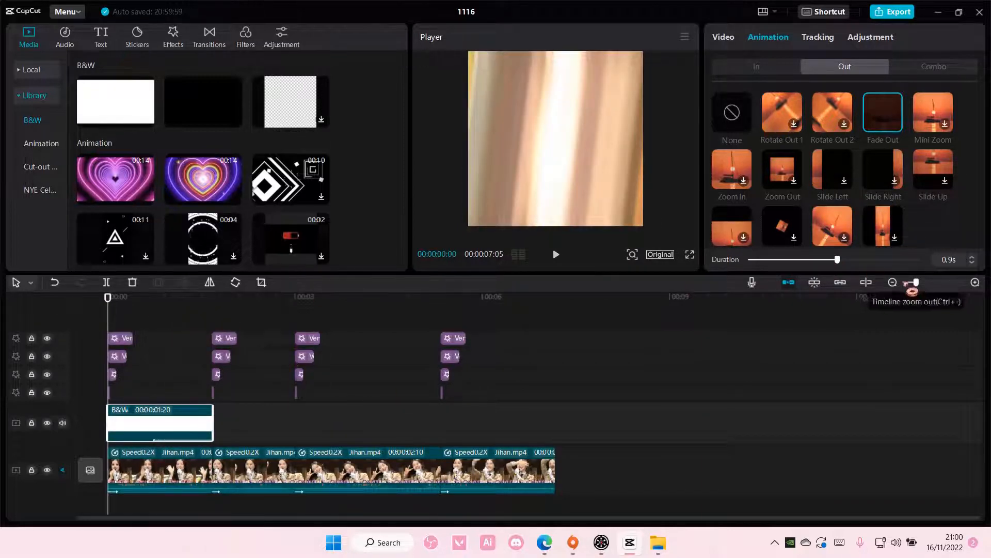
pyautogui.moveTo(916, 282)
pyautogui.mouseDown()
pyautogui.moveTo(940, 284)
pyautogui.moveTo(921, 286)
pyautogui.mouseUp()
pyautogui.moveTo(839, 260); pyautogui.dragTo(931, 270)
pyautogui.moveTo(919, 264); pyautogui.dragTo(889, 263)
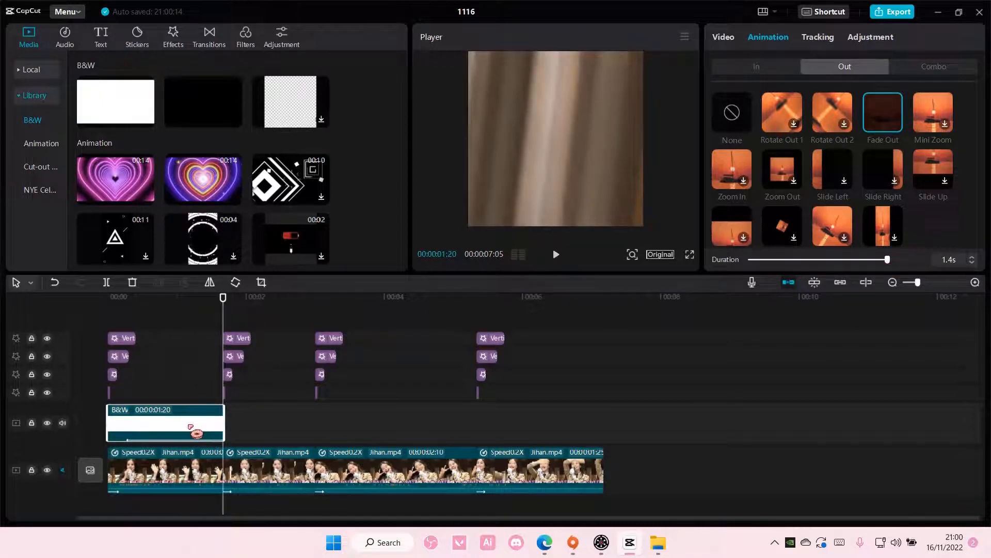
# Step: Duplicate the white overlay above the second, third and fourth clips, trimming the copies to 00:00:01:09, 00:00:02:11 and 00:00:01:24
pyautogui.hotkey('ctrl', 'v')
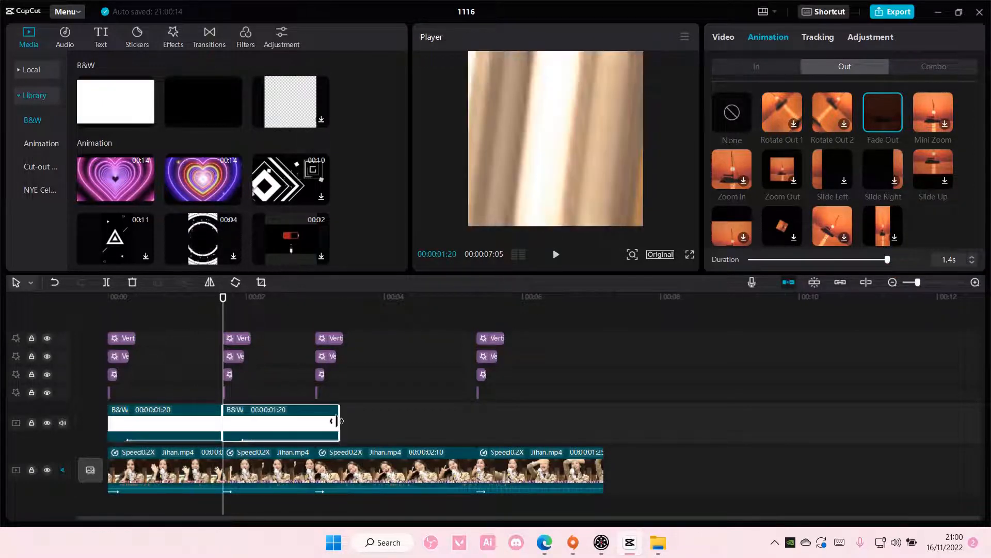
pyautogui.moveTo(339, 420); pyautogui.dragTo(473, 430)
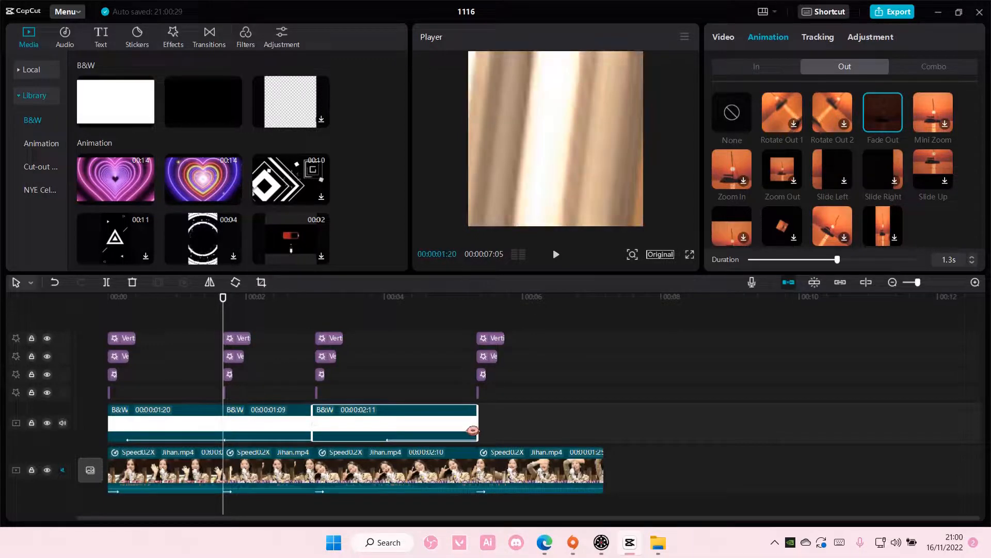
pyautogui.click(288, 421)
pyautogui.hotkey('ctrl', 'c')
pyautogui.hotkey('ctrl', 'v')
pyautogui.moveTo(292, 421); pyautogui.dragTo(597, 409)
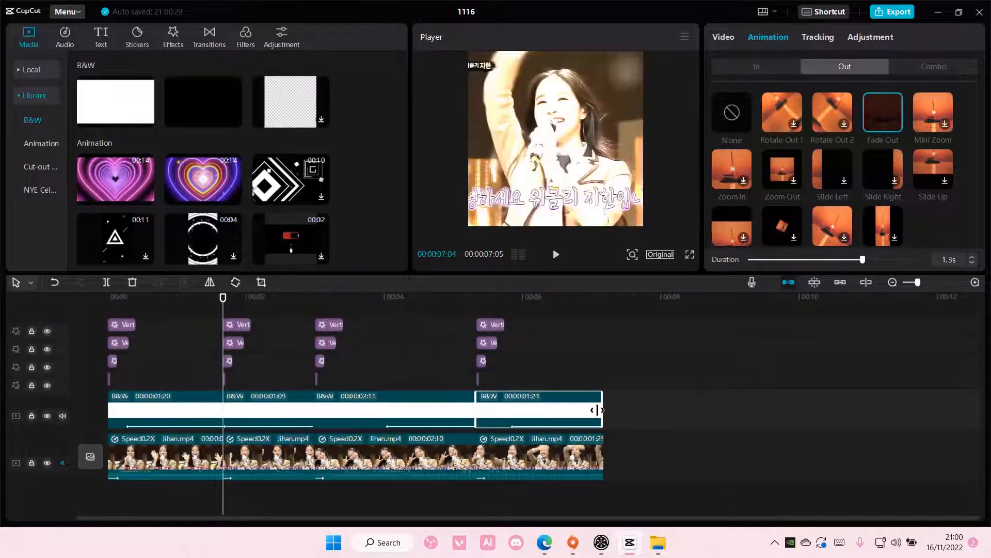
# Step: Lengthen the Fade Out on the third and fourth white overlays, set the second's to 1.1 s and return to the timeline start
pyautogui.click(455, 417)
pyautogui.moveTo(855, 263); pyautogui.dragTo(908, 271)
pyautogui.click(559, 400)
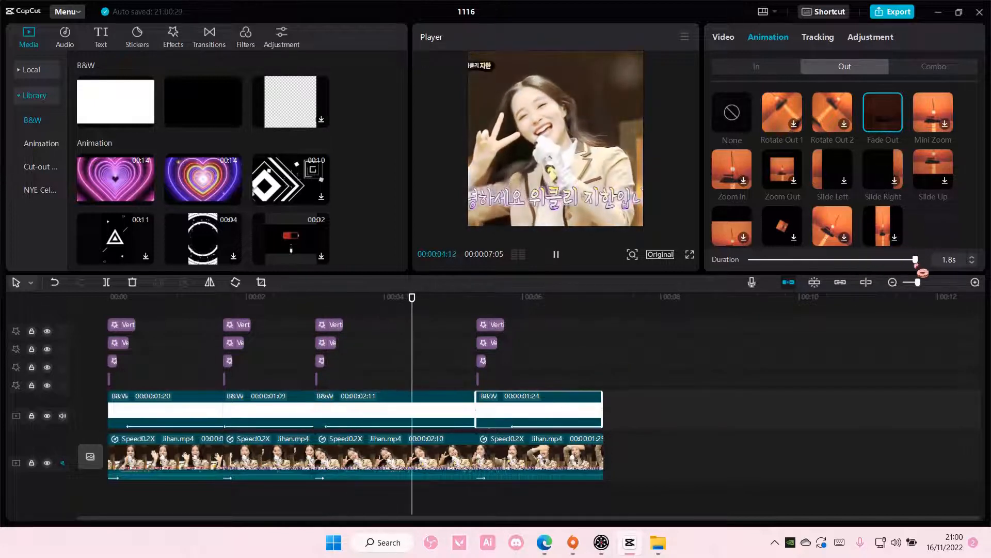
pyautogui.click(277, 409)
pyautogui.moveTo(903, 260); pyautogui.dragTo(898, 268)
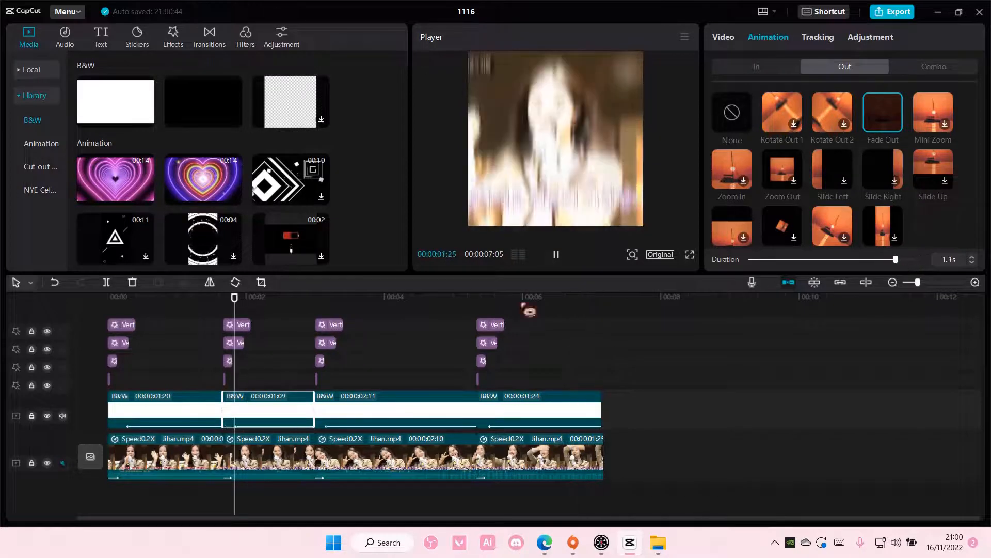
pyautogui.moveTo(239, 297); pyautogui.dragTo(89, 317)
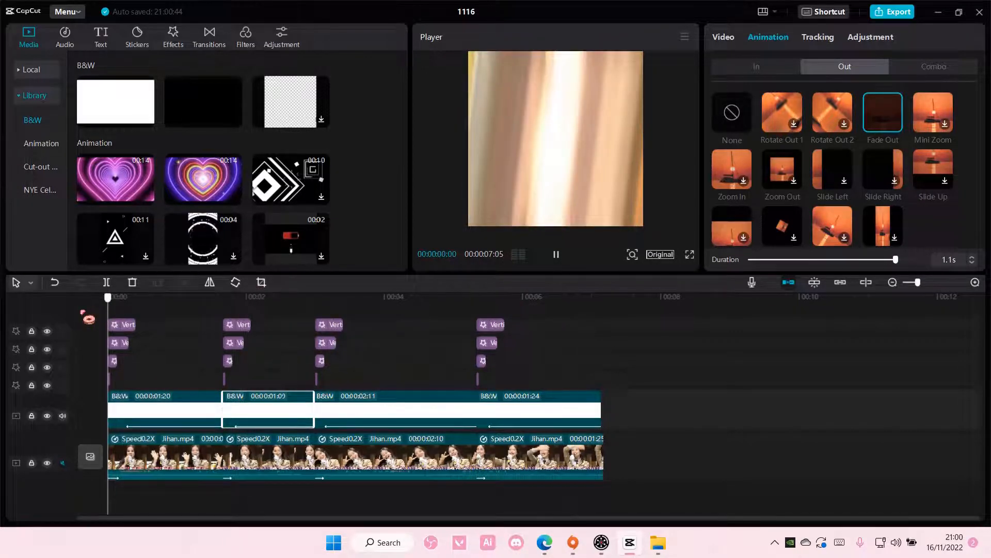